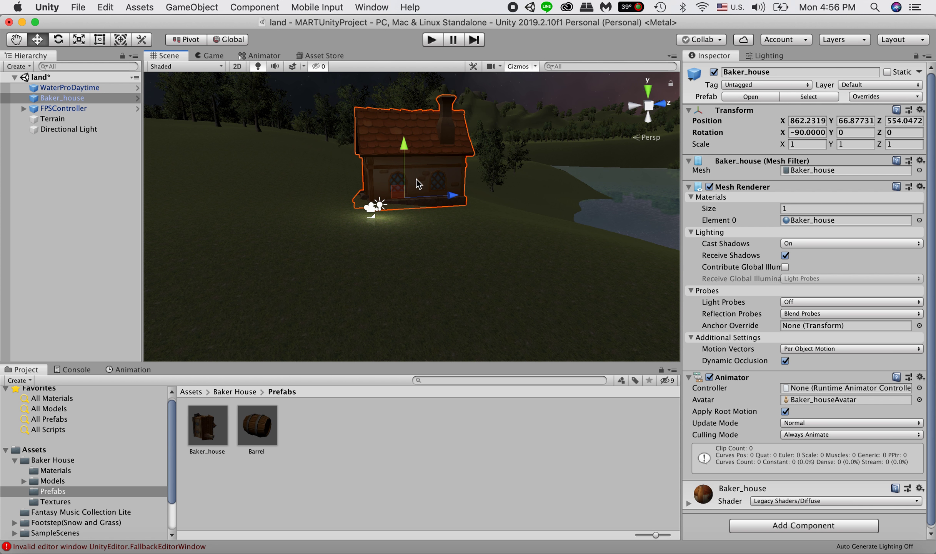
# - Rotate the Baker_house around its vertical axis to a Z rotation of about -27.559, keeping its scale at 1
pyautogui.press('r')
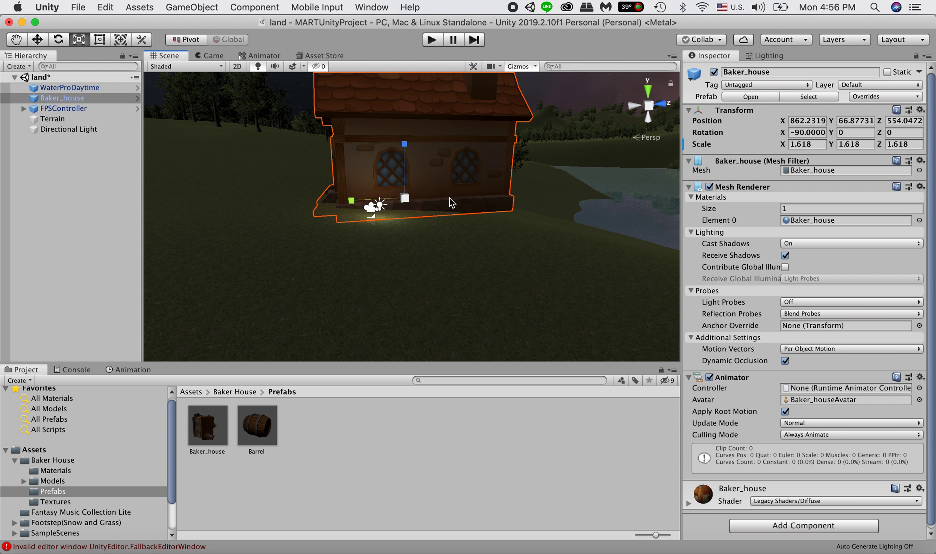
pyautogui.press('super+z')
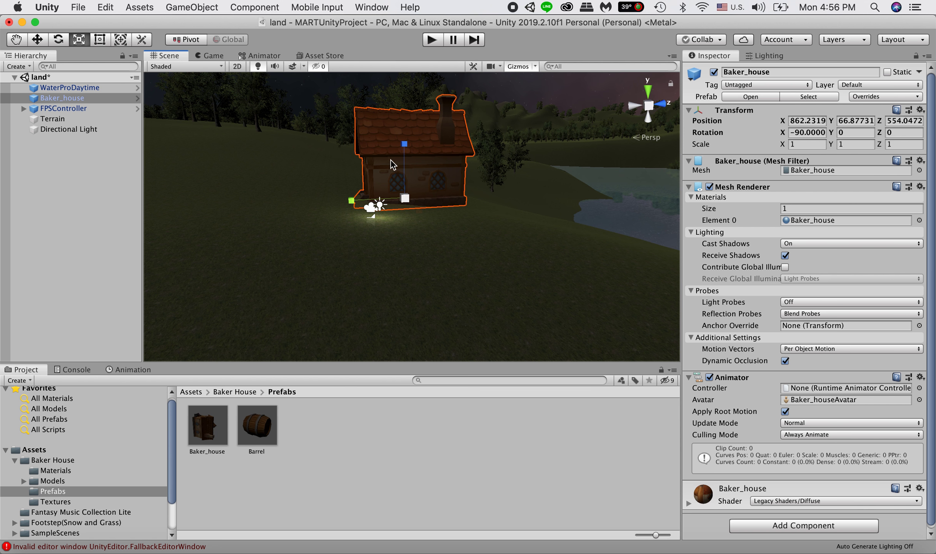
pyautogui.press('e')
pyautogui.press('q')
pyautogui.press('w')
pyautogui.press('e')
pyautogui.moveTo(402, 204); pyautogui.dragTo(451, 216)
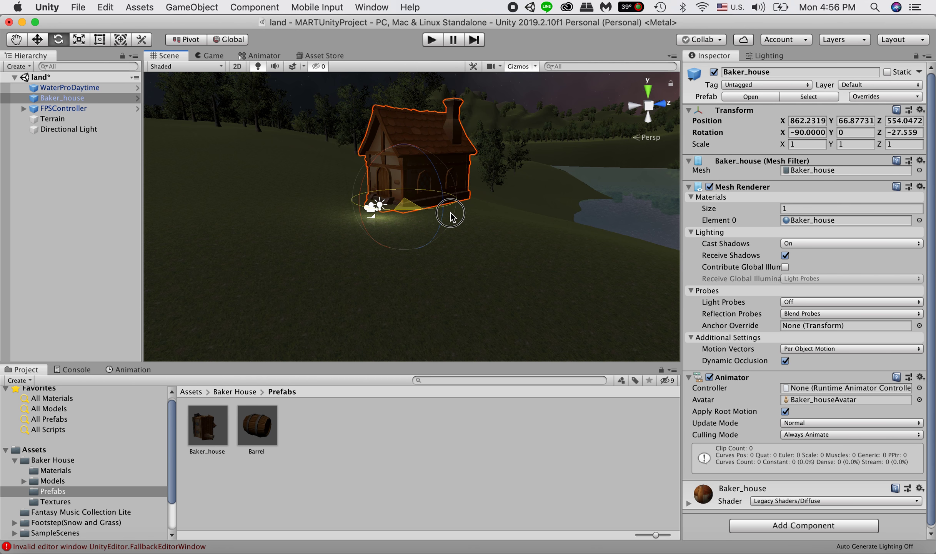
# - Raise the Baker_house slightly to a Y position of 66.94
pyautogui.click(38, 39)
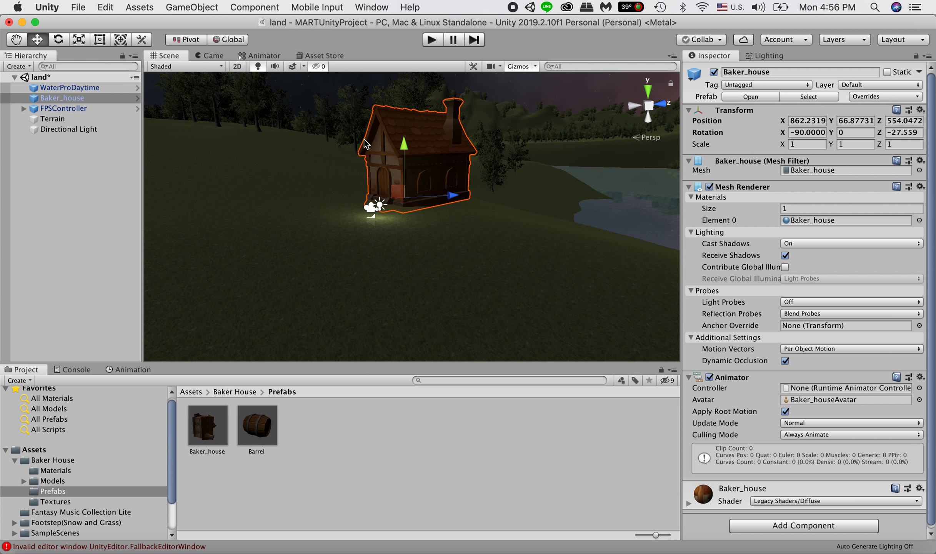
pyautogui.moveTo(408, 149); pyautogui.dragTo(414, 86)
pyautogui.press('super+z')
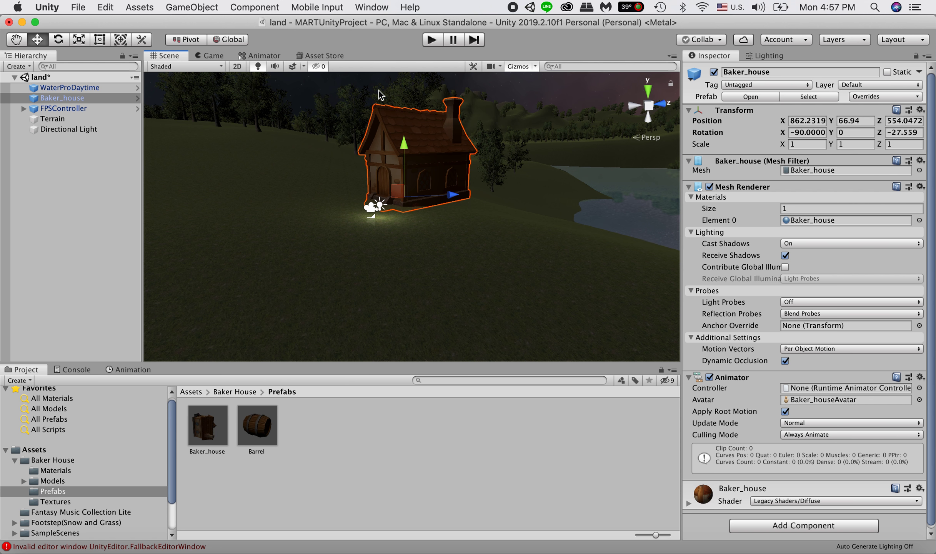
# - Run the scene to view the house from the player's position, and stop play mode
pyautogui.click(433, 41)
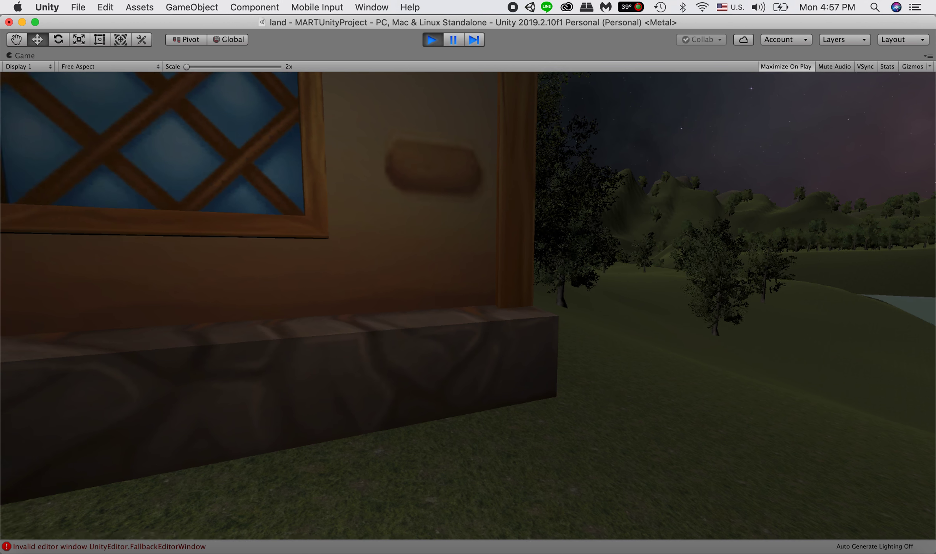
pyautogui.press('Escape')
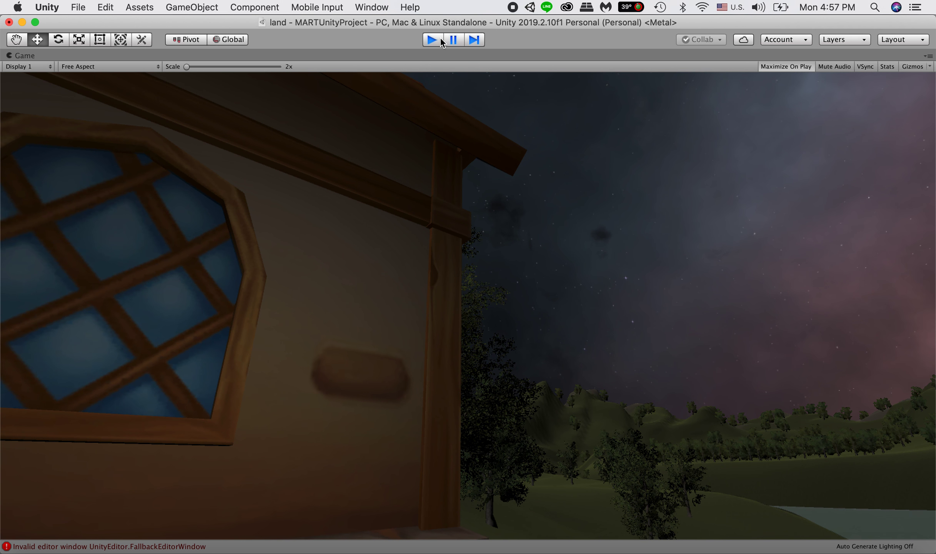
pyautogui.press('super+p')
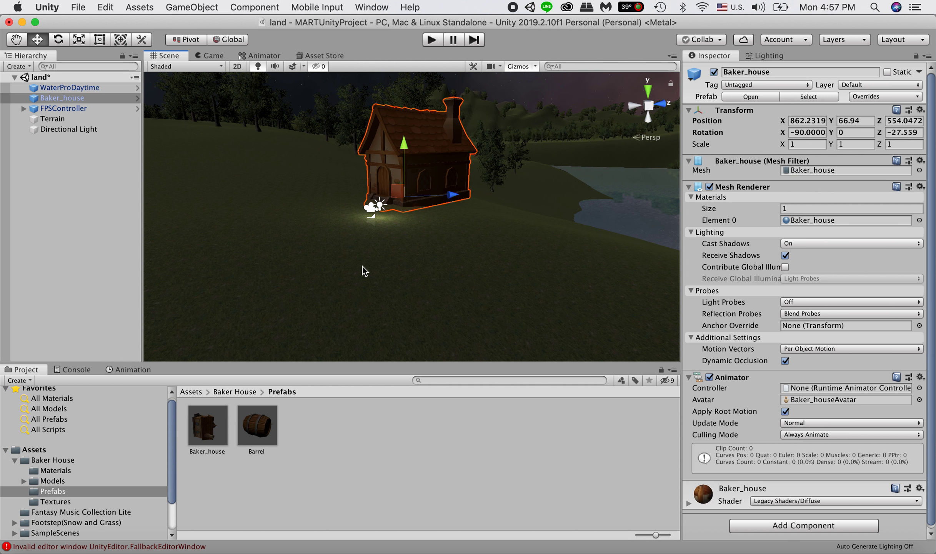
# - Tilt the Baker_house to an X rotation of about -80.78 and lower it to a Y position of 66.87
pyautogui.click(64, 42)
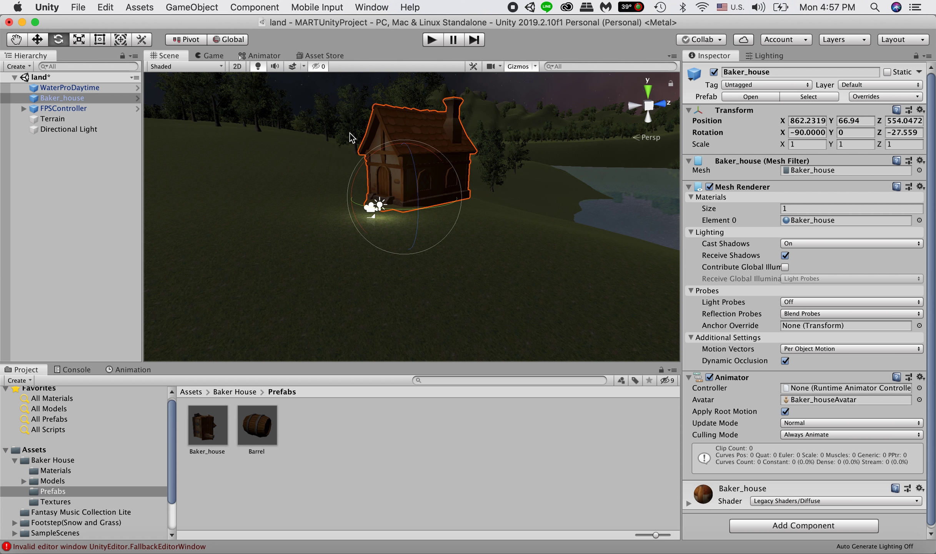
pyautogui.moveTo(375, 156); pyautogui.dragTo(403, 151)
pyautogui.press('w')
pyautogui.keyDown('alt'); pyautogui.moveTo(464, 255); pyautogui.dragTo(486, 257); pyautogui.keyUp('alt')
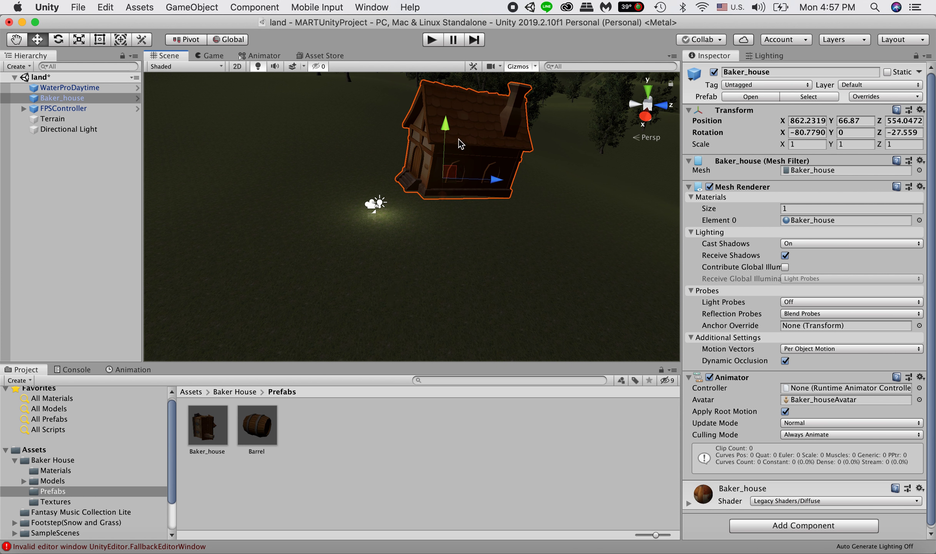
# - Run the scene and walk the player in and out through the house's front door to test its collision
pyautogui.click(434, 41)
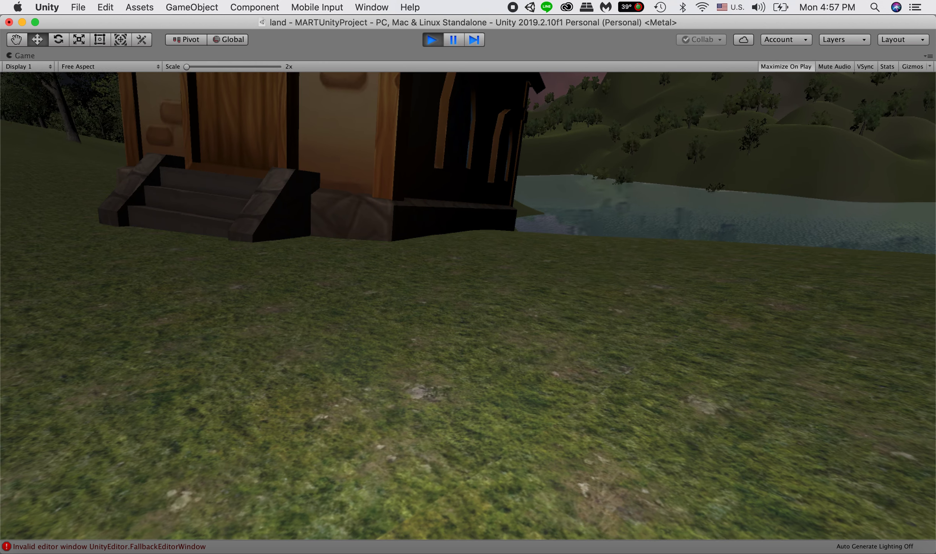
pyautogui.press('w')
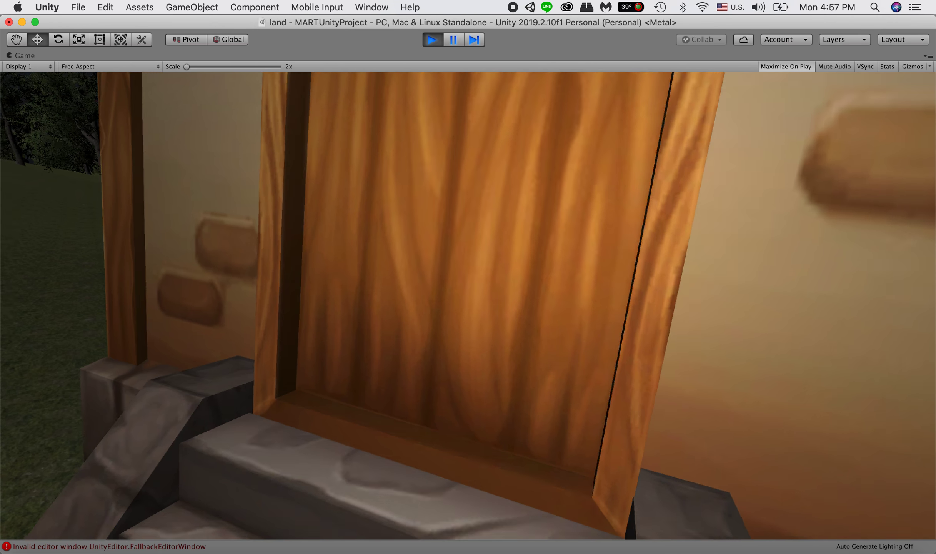
pyautogui.press('w')
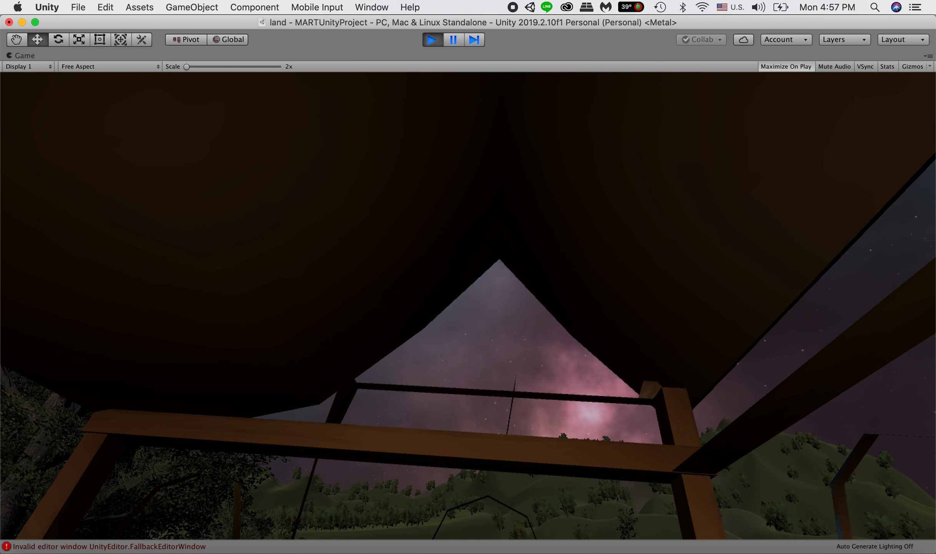
pyautogui.press('s')
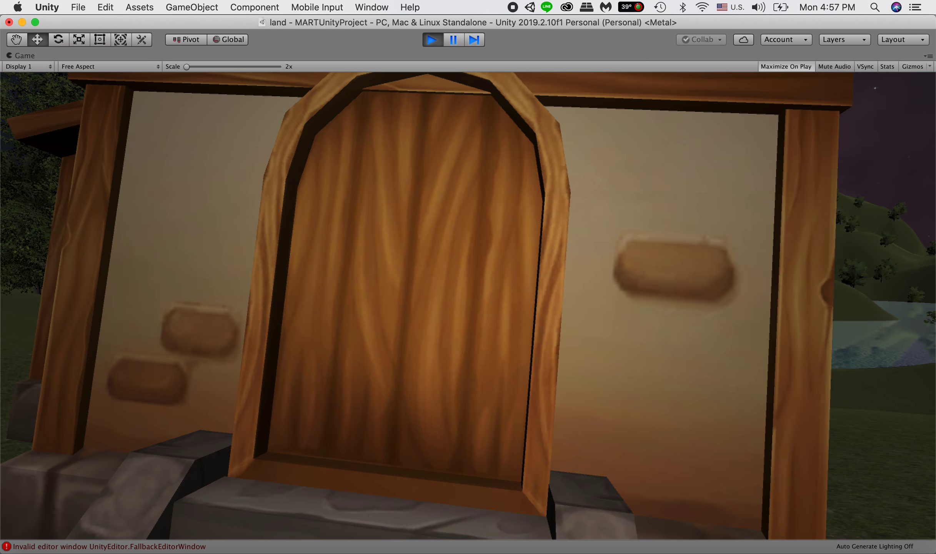
pyautogui.press('s')
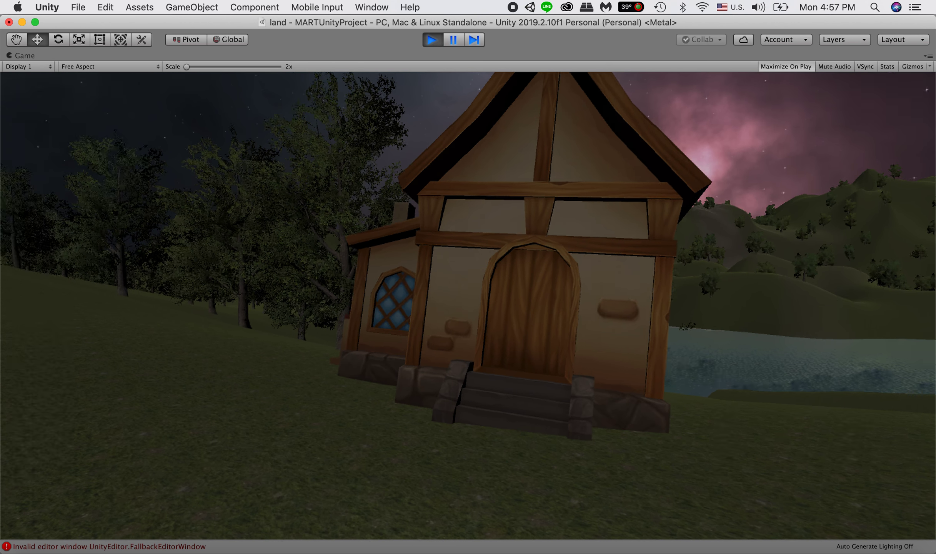
pyautogui.press('w')
pyautogui.press('w')
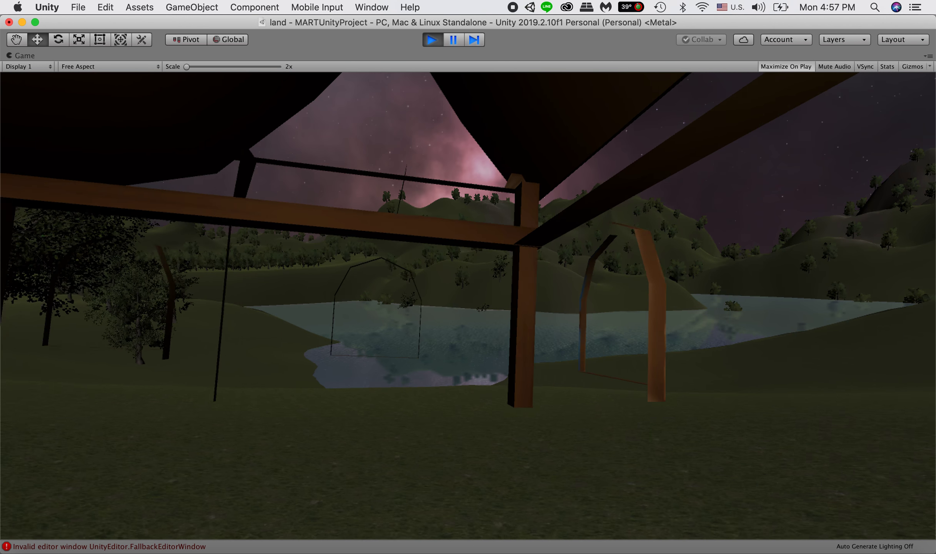
# - Walk the player around the house and into its windowed side wall to test for collision, and stop play mode
pyautogui.press('s')
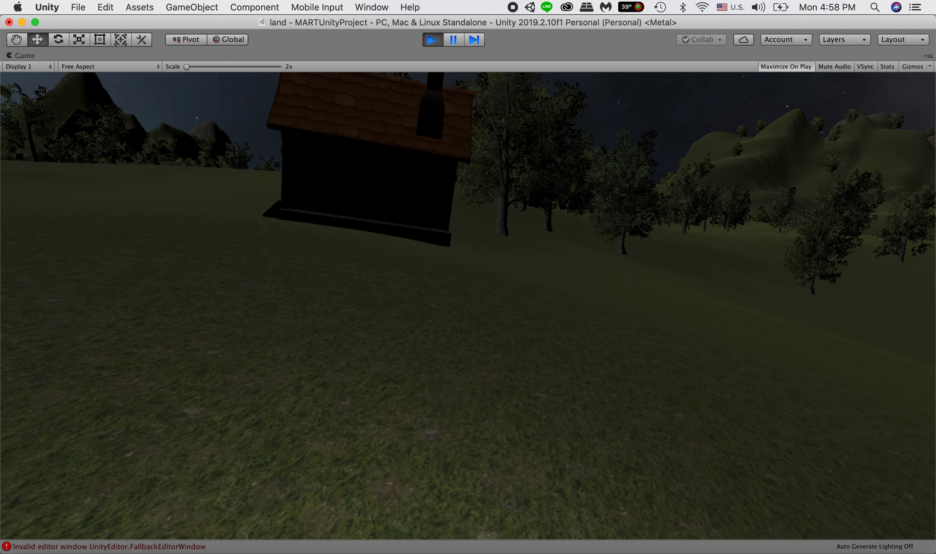
pyautogui.press('w')
pyautogui.press('w')
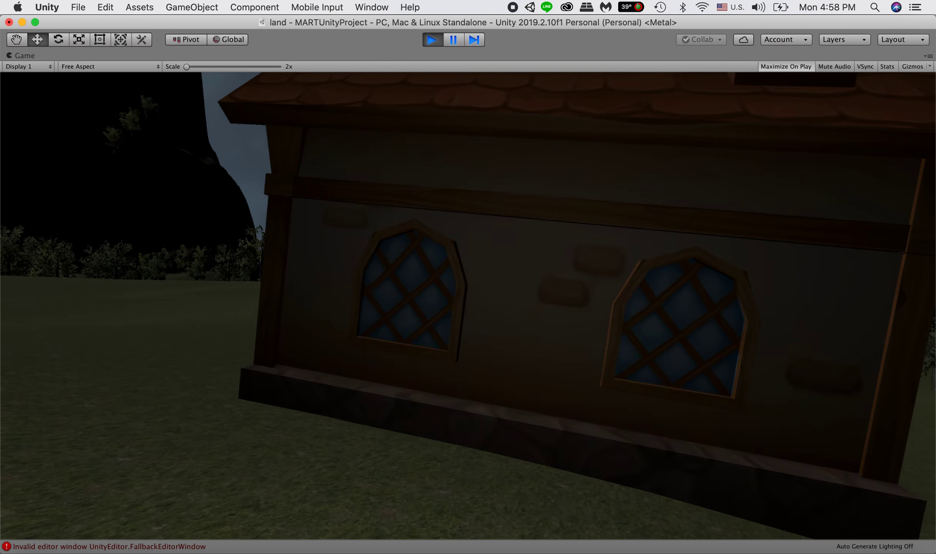
pyautogui.press('w')
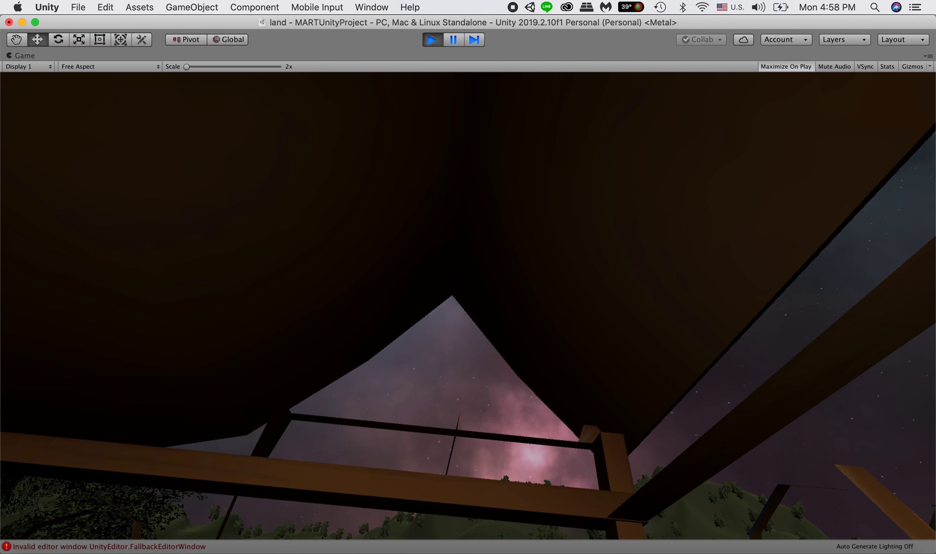
pyautogui.press('w')
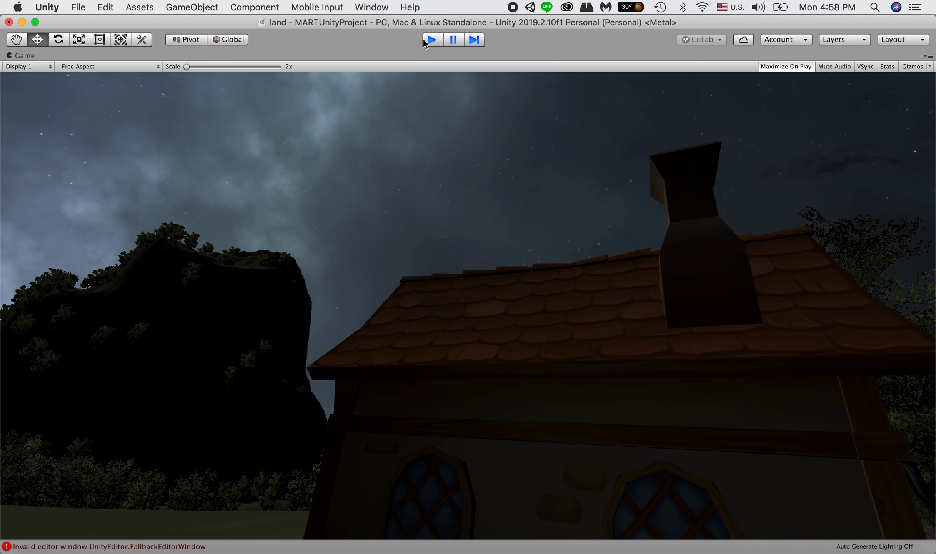
pyautogui.click(430, 40)
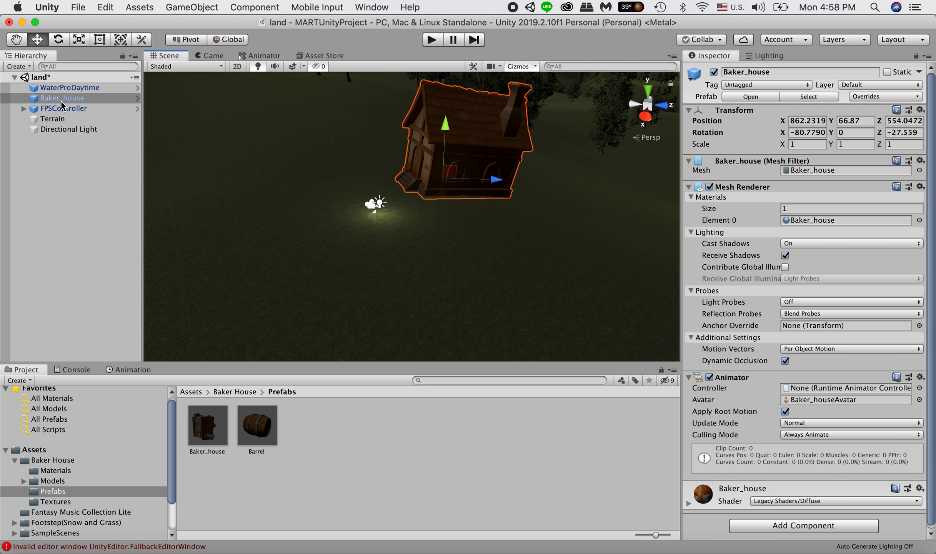
# - Set the Directional Light's intensity to 0.8
pyautogui.click(48, 119)
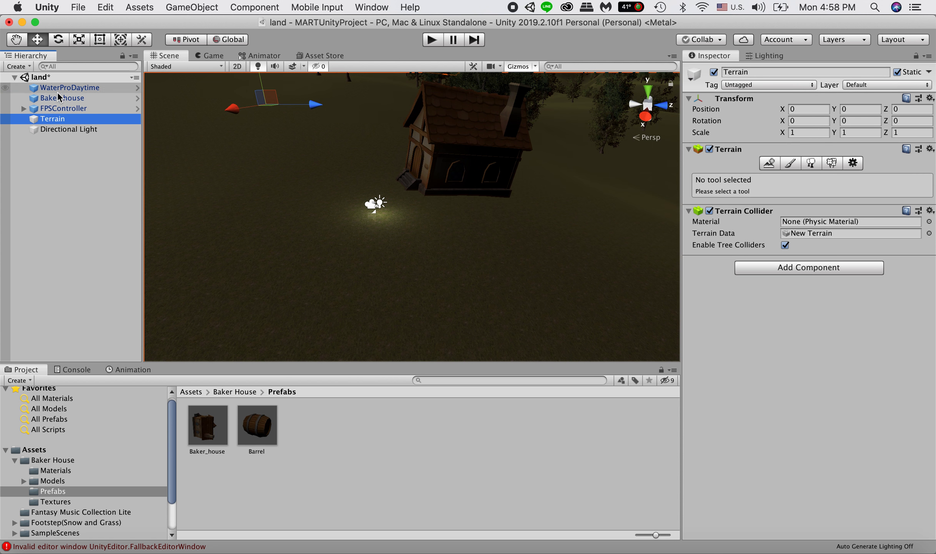
pyautogui.click(62, 129)
pyautogui.click(800, 206)
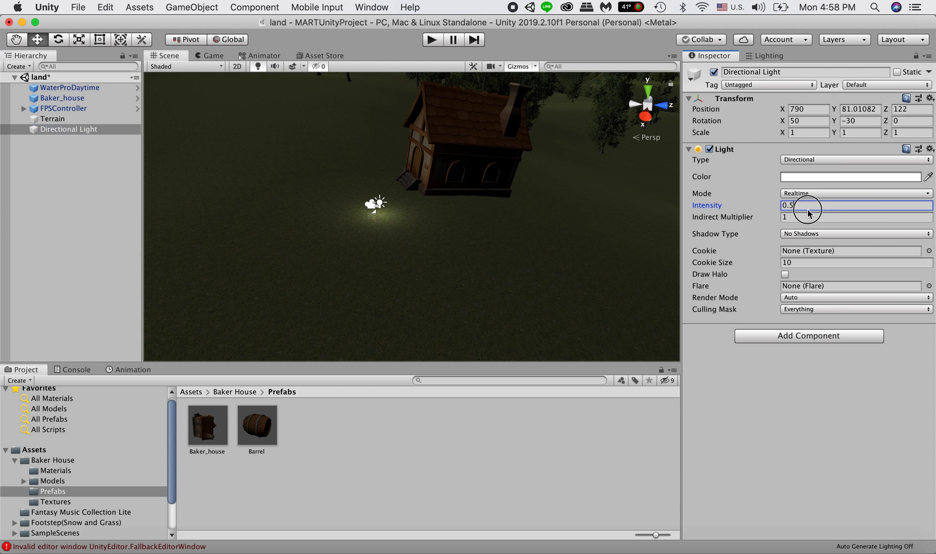
pyautogui.write('0.8')
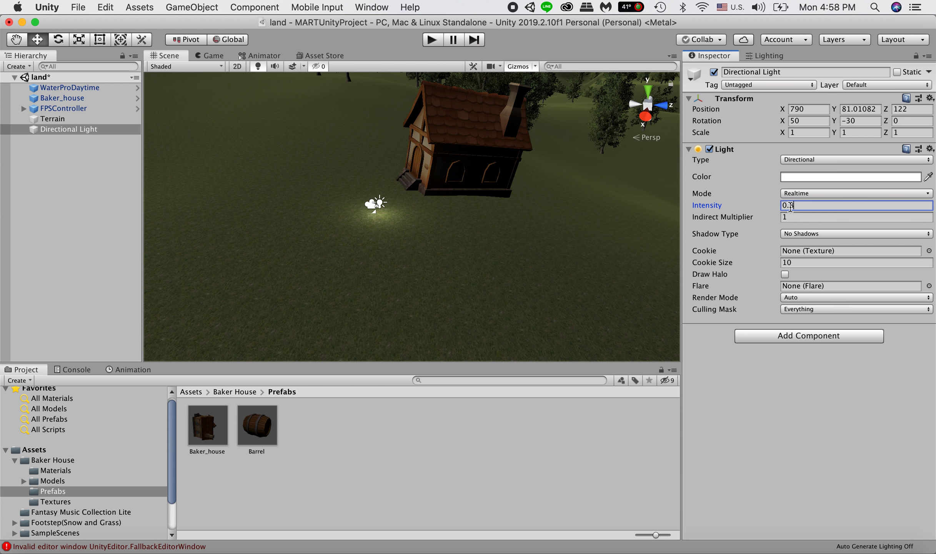
# - Add a 3D cube and place it on the grass in front of the house at Y 68.56 and Z 546.71
pyautogui.click(454, 164)
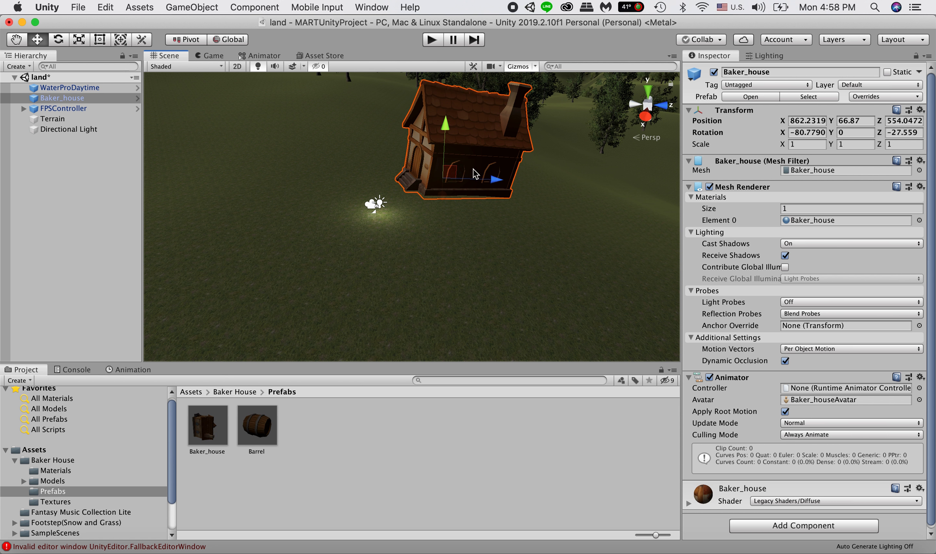
pyautogui.keyDown('alt'); pyautogui.moveTo(476, 177); pyautogui.dragTo(479, 126); pyautogui.keyUp('alt')
pyautogui.click(168, 102)
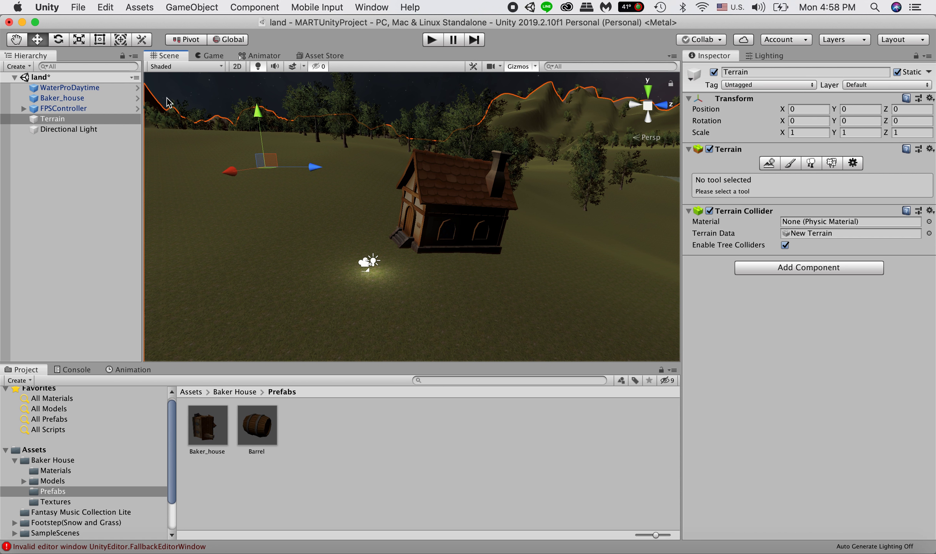
pyautogui.click(192, 7)
pyautogui.moveTo(238, 47)
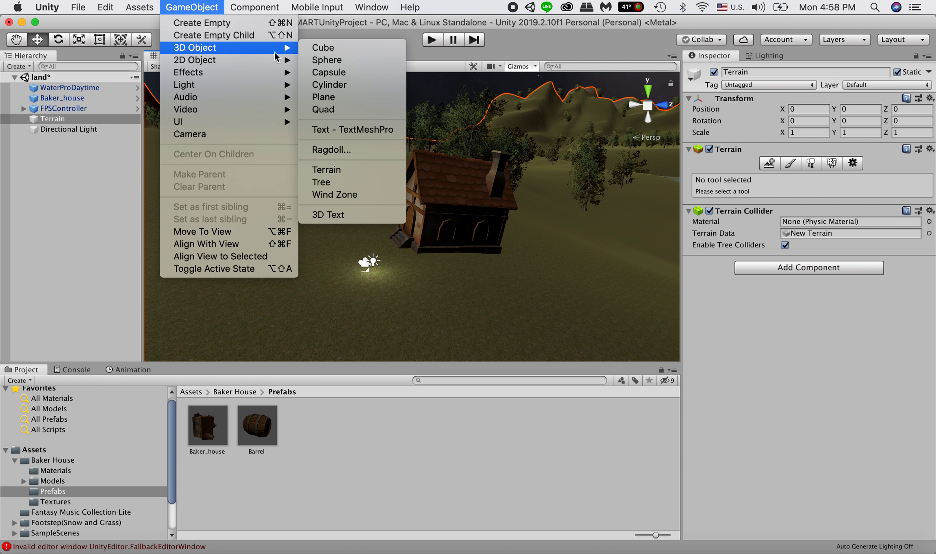
pyautogui.click(323, 48)
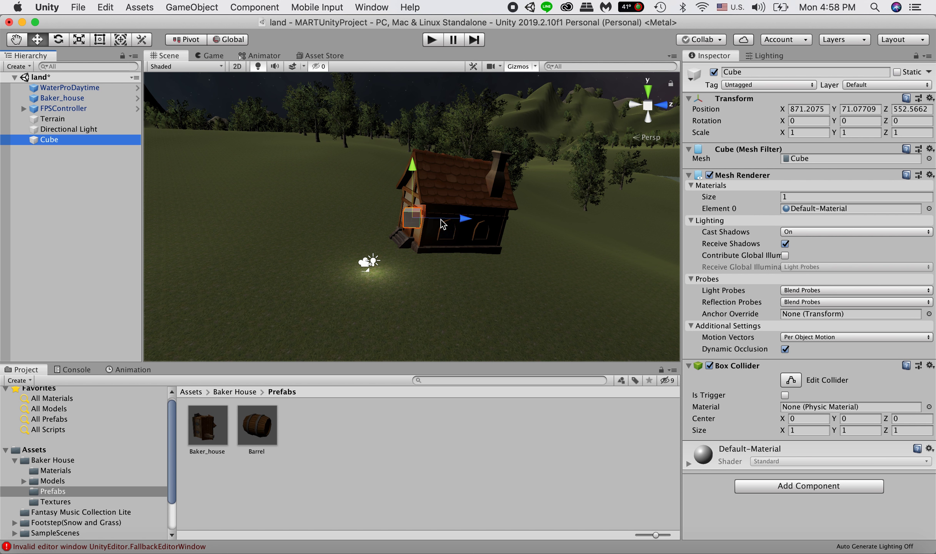
pyautogui.moveTo(464, 223); pyautogui.dragTo(369, 225)
pyautogui.moveTo(318, 169); pyautogui.dragTo(315, 208)
pyautogui.click(192, 7)
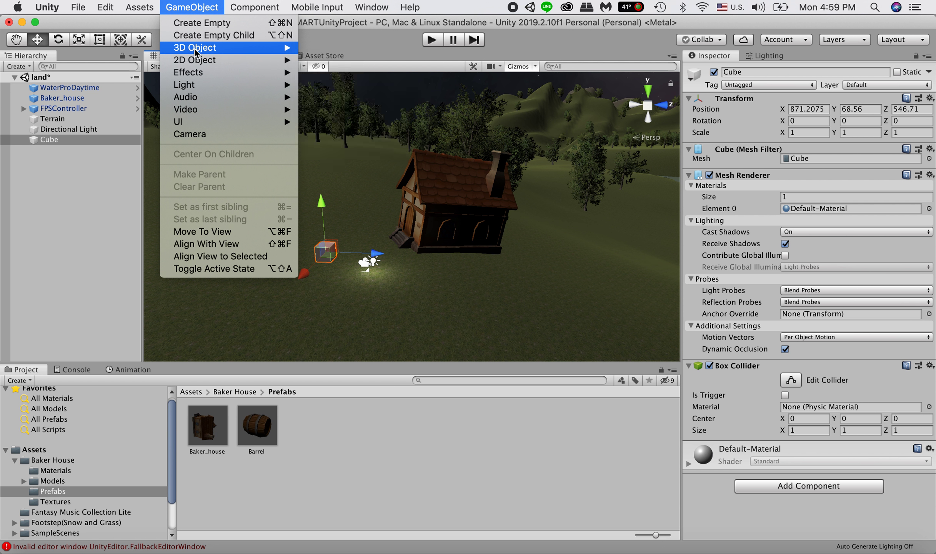
pyautogui.moveTo(195, 48)
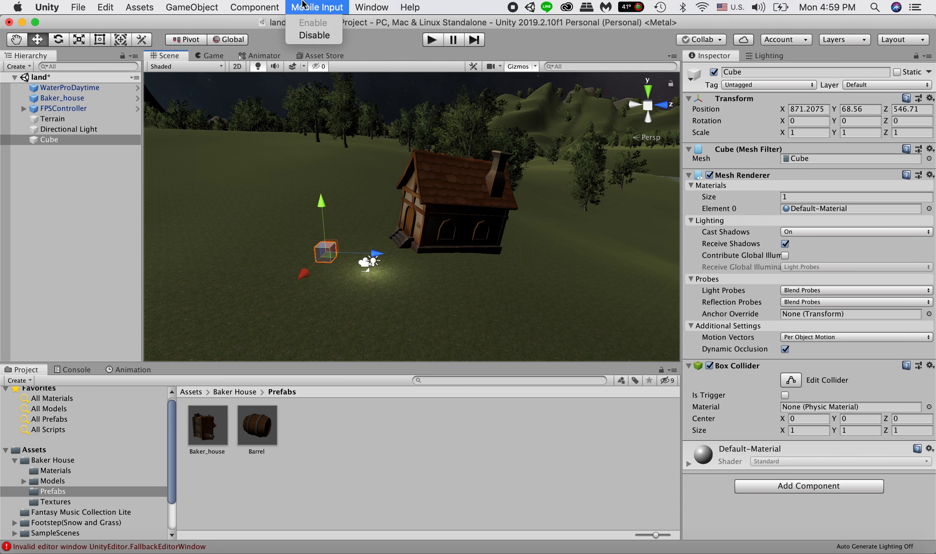
pyautogui.click(280, 5)
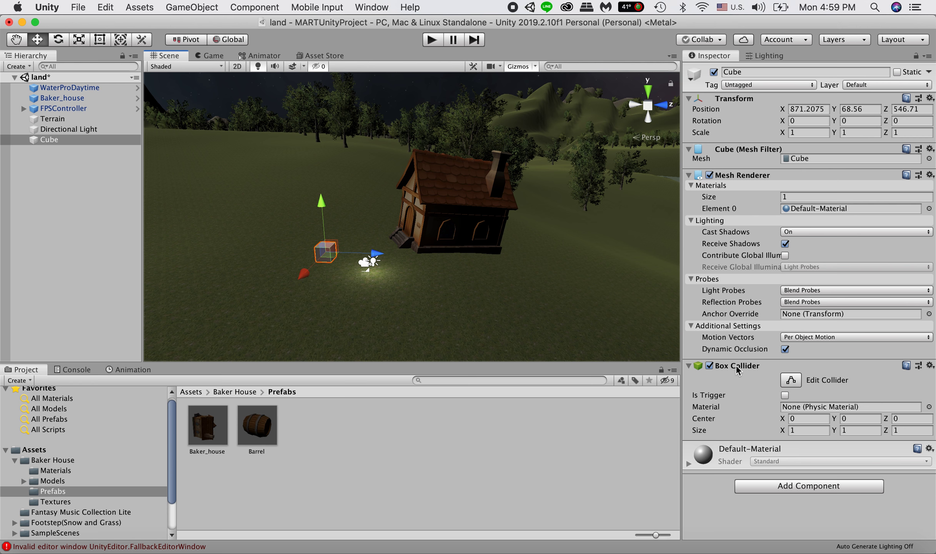
# - Run the scene, walk and jump the player against and onto the cube to test its collision, and stop play mode
pyautogui.click(431, 40)
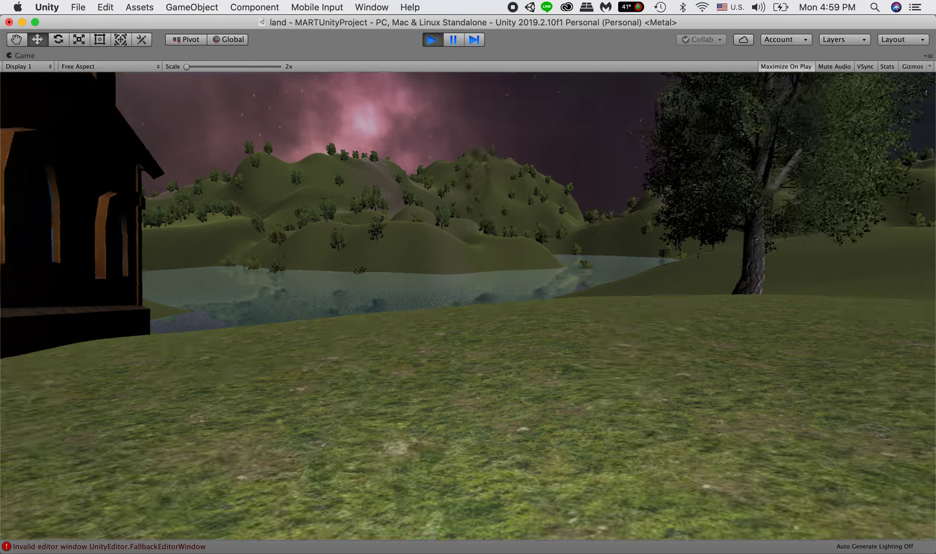
pyautogui.press('w')
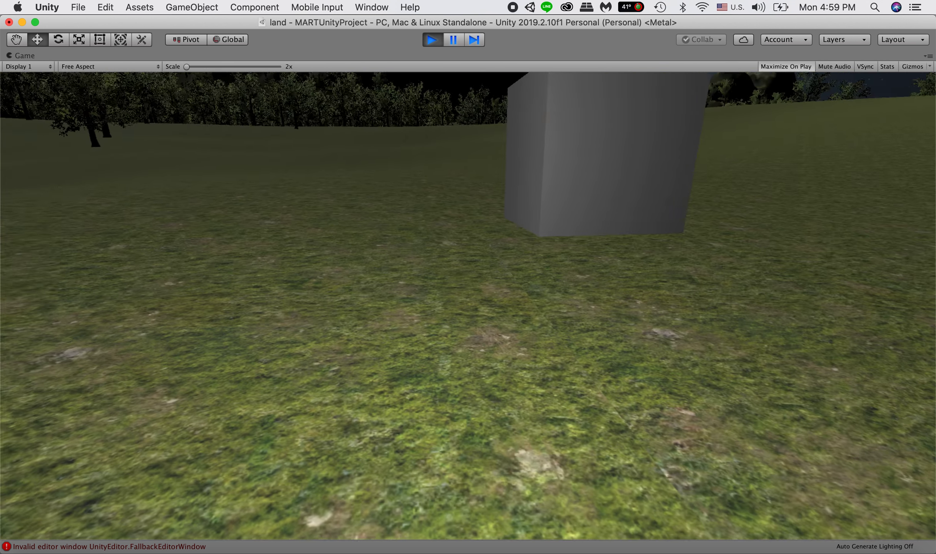
pyautogui.press('space')
pyautogui.press('d')
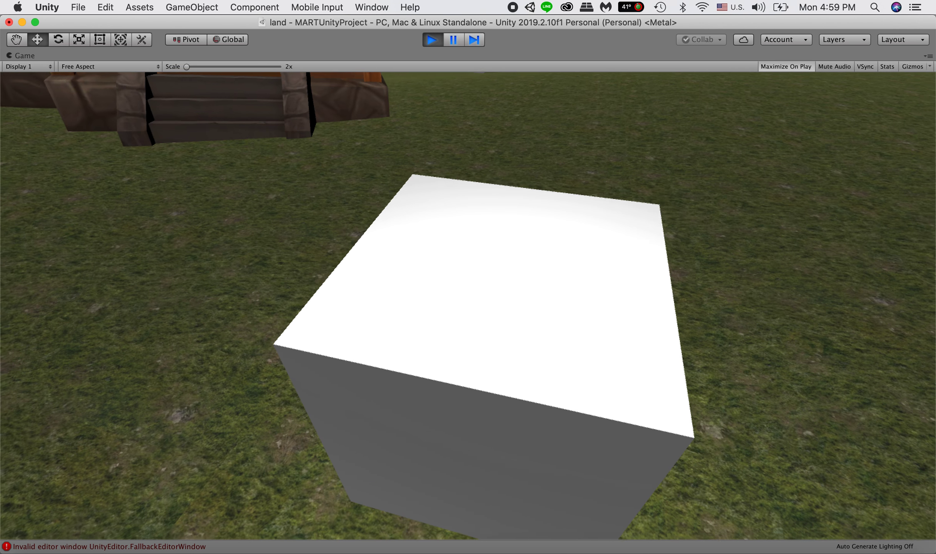
pyautogui.press('a')
pyautogui.press('d')
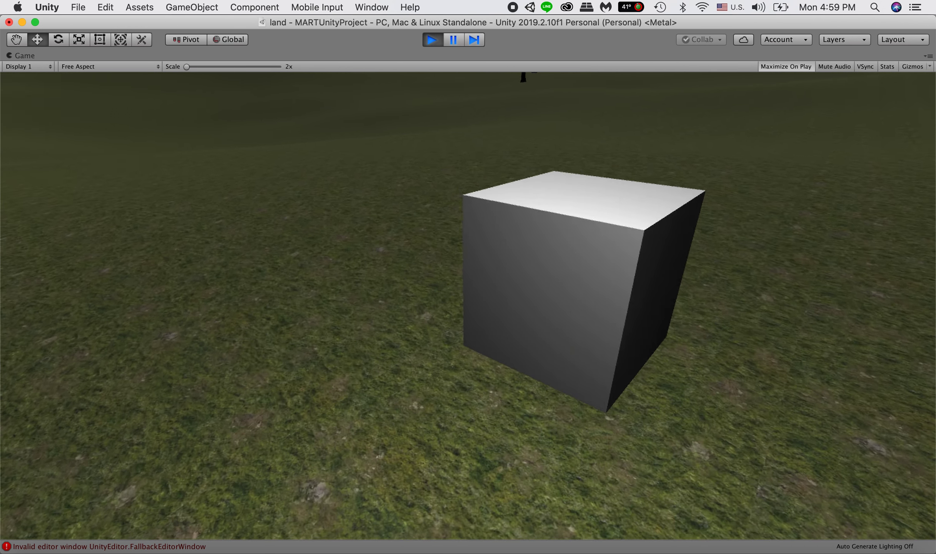
pyautogui.press('w')
pyautogui.press('Escape')
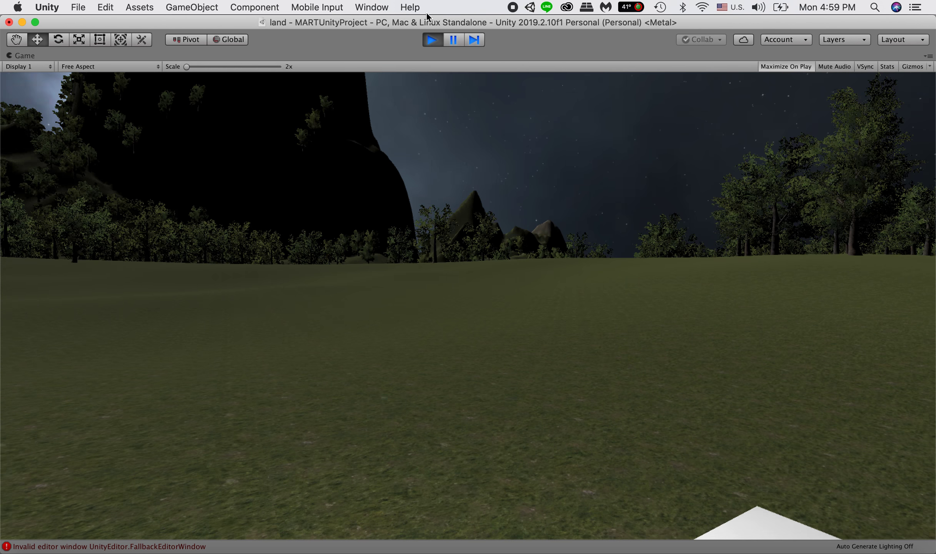
pyautogui.click(436, 38)
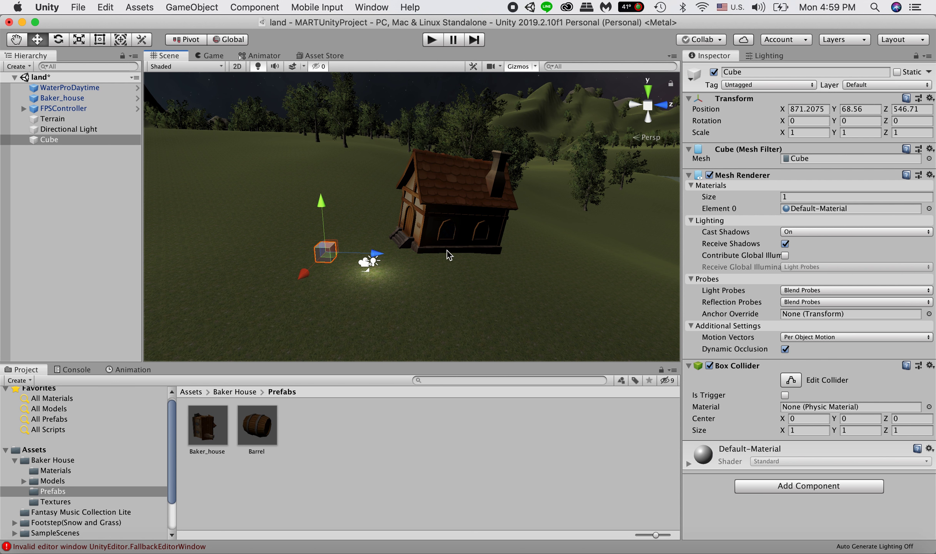
# - Add a Box Collider component from the Physics category to the Baker_house
pyautogui.click(462, 211)
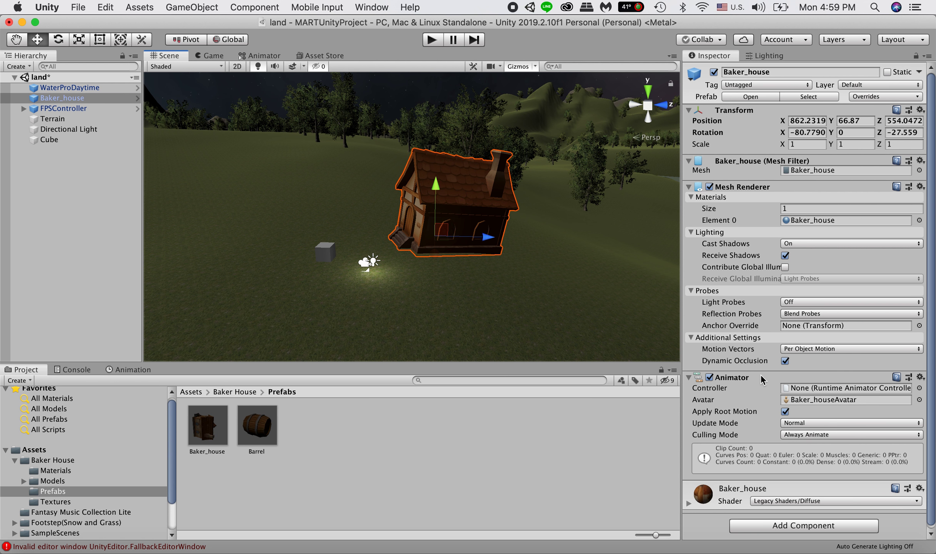
pyautogui.scroll(-1, 781, 456)
pyautogui.click(779, 526)
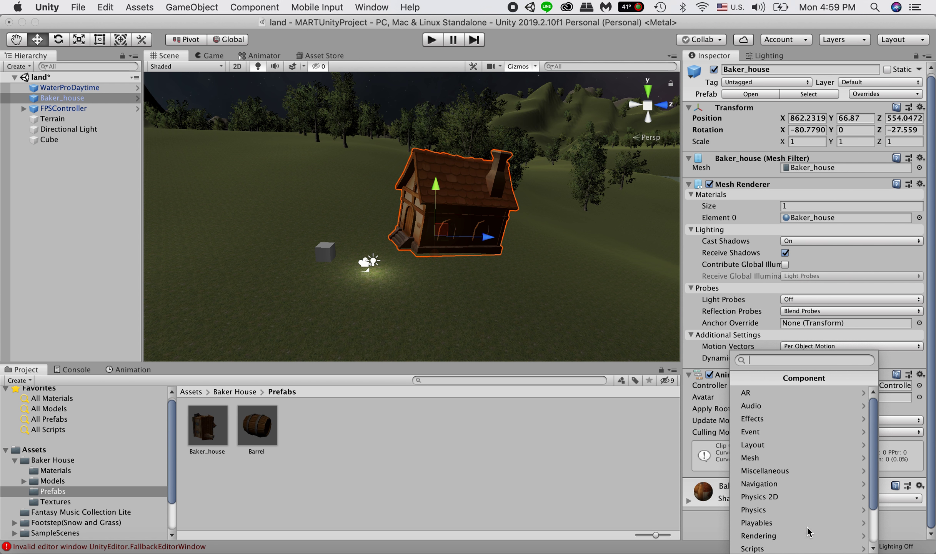
pyautogui.click(716, 512)
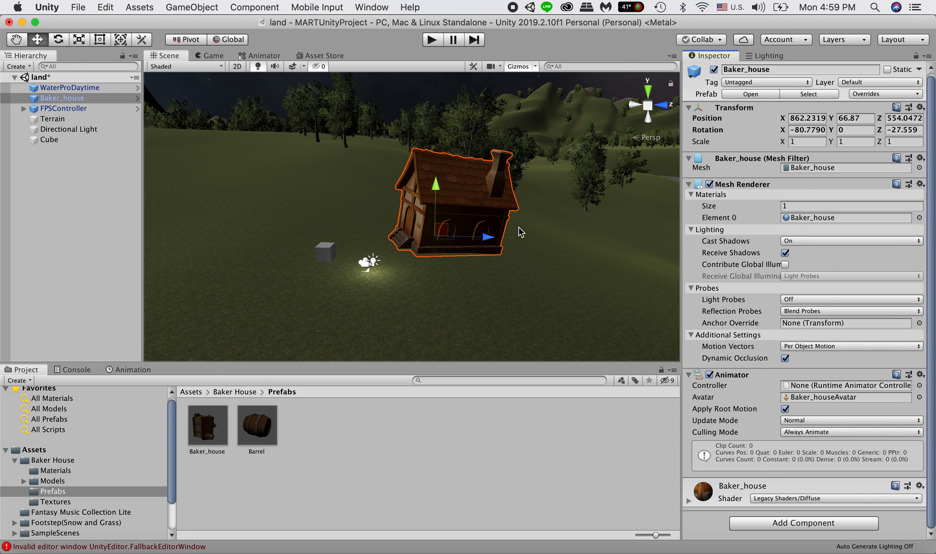
pyautogui.click(783, 526)
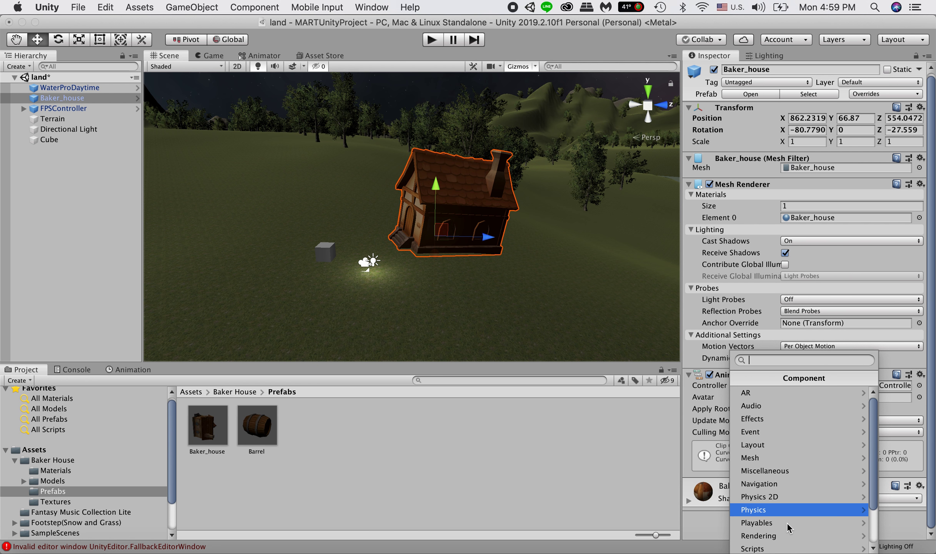
pyautogui.click(777, 509)
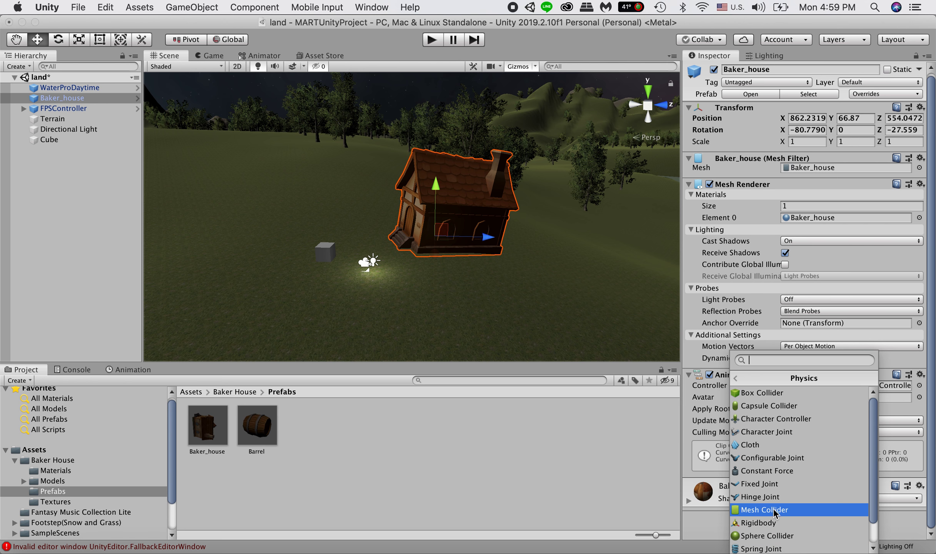
pyautogui.click(777, 394)
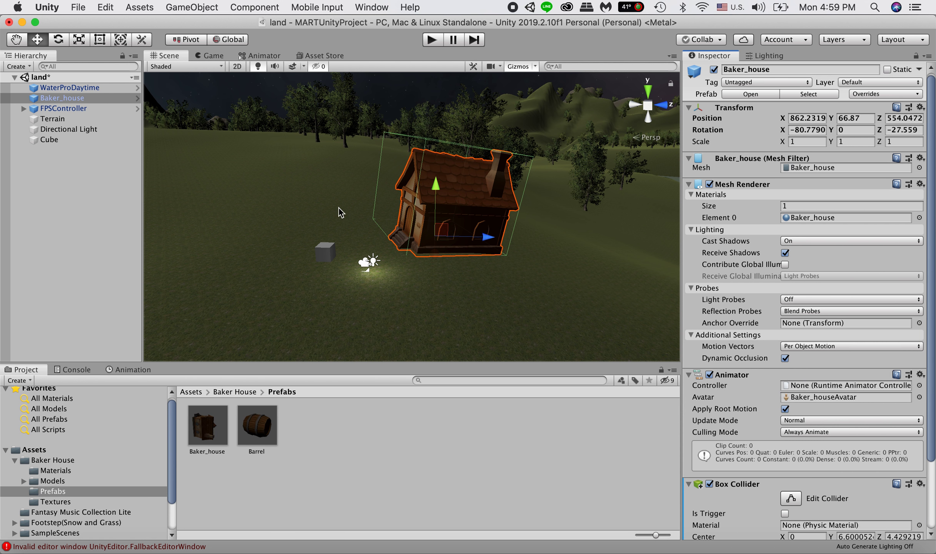
# - Try enlarging the house's box collider to a Y size of 14.6, and undo the change
pyautogui.press('alt')
pyautogui.keyDown('alt'); pyautogui.moveTo(585, 235); pyautogui.dragTo(614, 233); pyautogui.keyUp('alt')
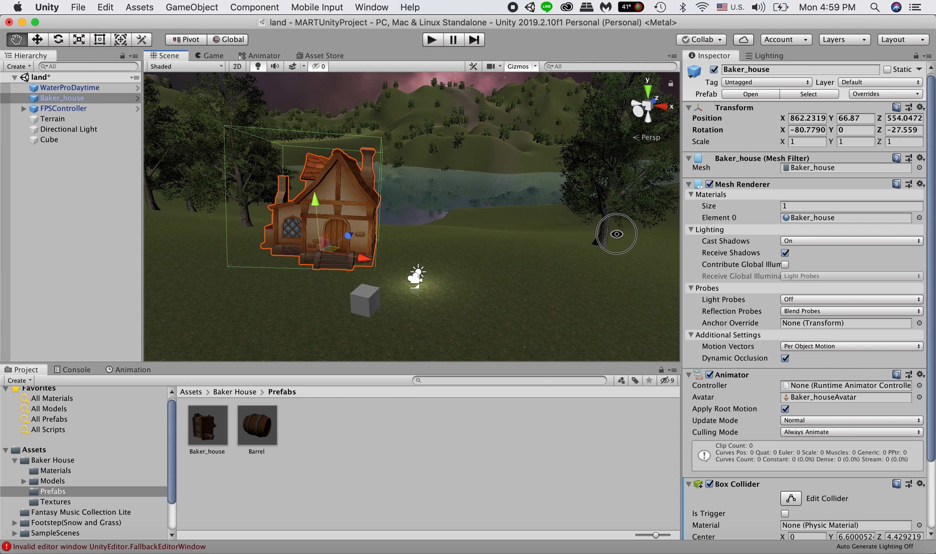
pyautogui.keyDown('alt'); pyautogui.moveTo(242, 265); pyautogui.dragTo(403, 208); pyautogui.keyUp('alt')
pyautogui.scroll(-3, 810, 329)
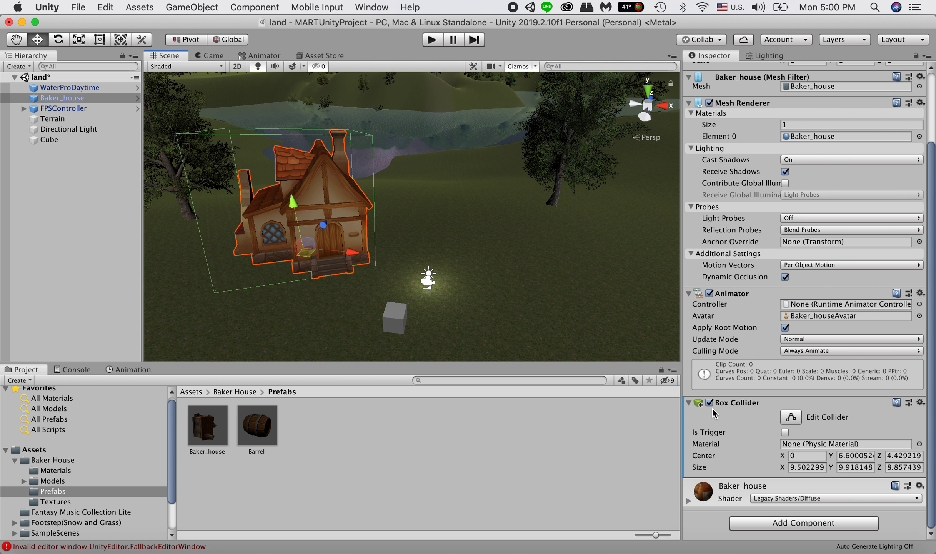
pyautogui.moveTo(783, 473); pyautogui.dragTo(850, 465)
pyautogui.press('super+z')
pyautogui.press('super+z')
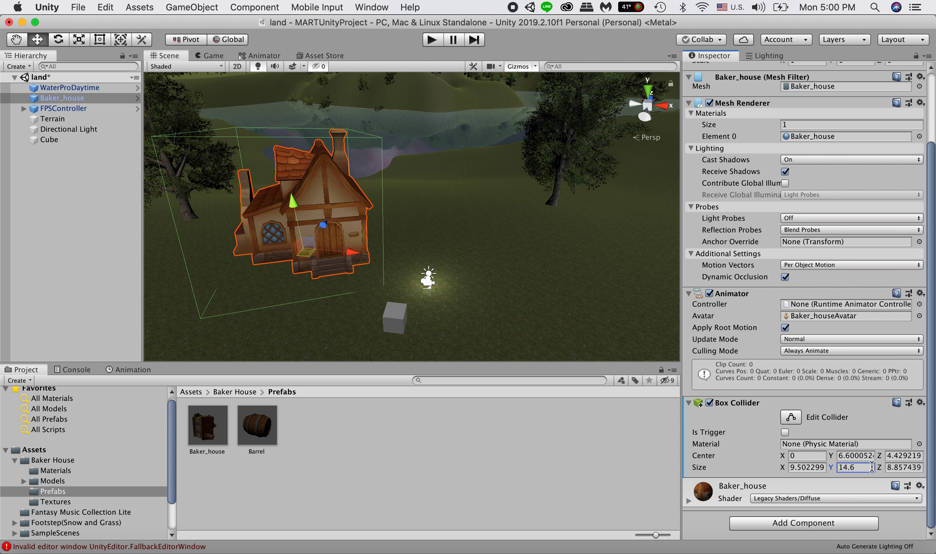
# - Enable Edit Collider for the house, try pulling the collider's front face outward in the scene, and undo it
pyautogui.click(810, 468)
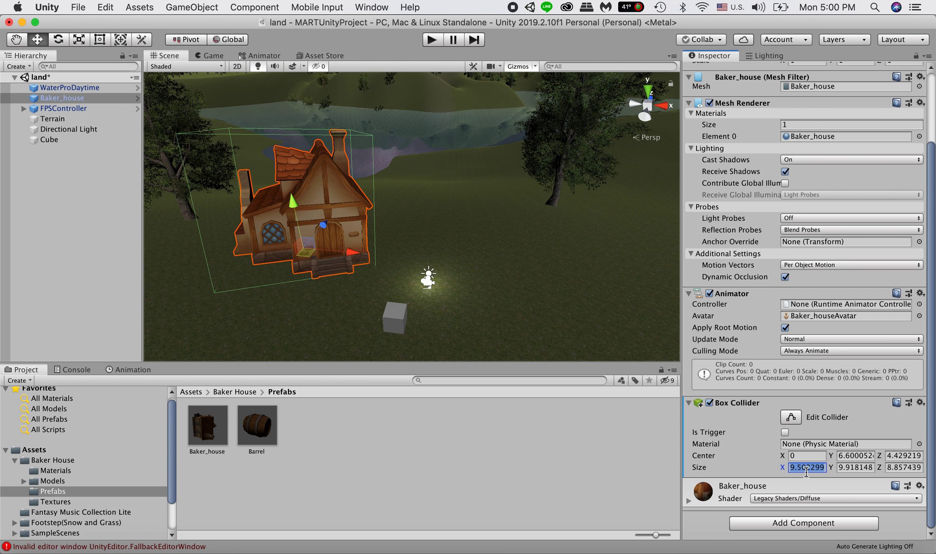
pyautogui.click(795, 422)
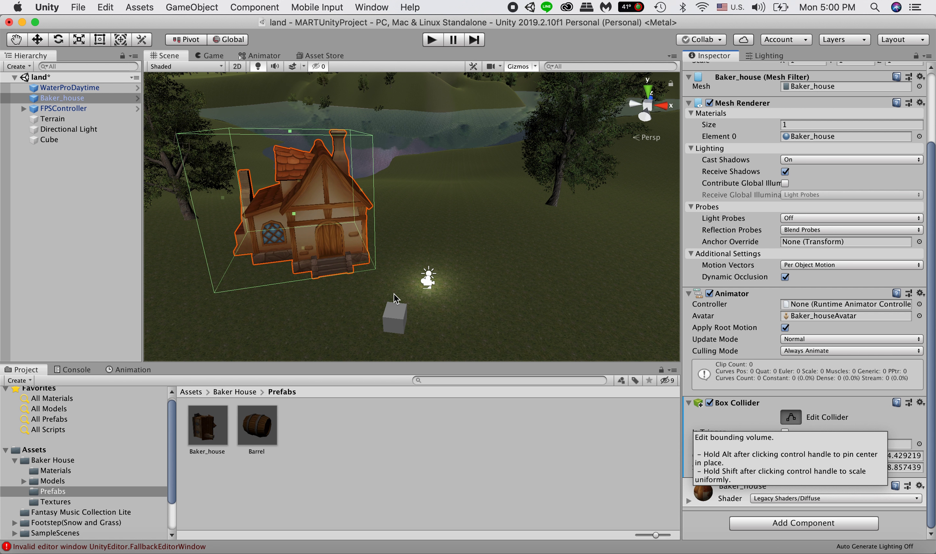
pyautogui.moveTo(294, 214); pyautogui.dragTo(298, 240)
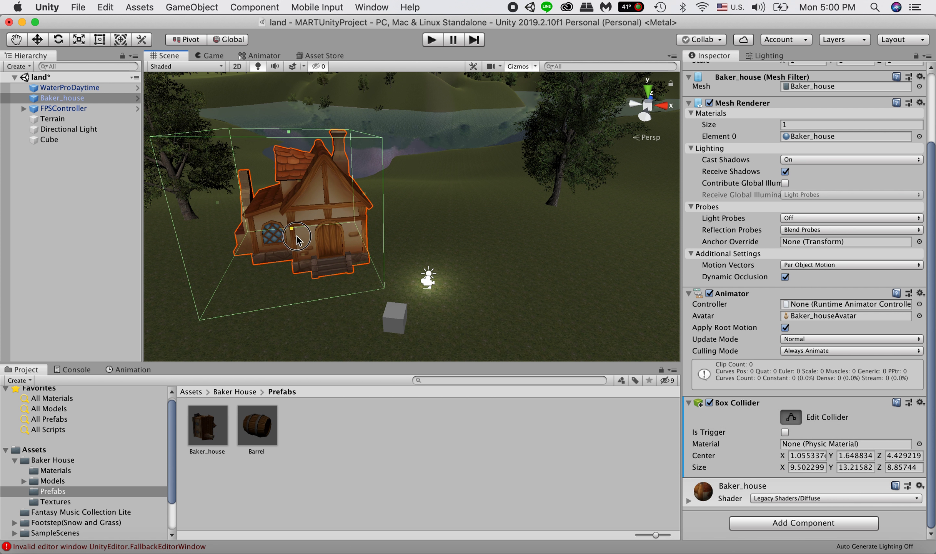
pyautogui.press('super+z')
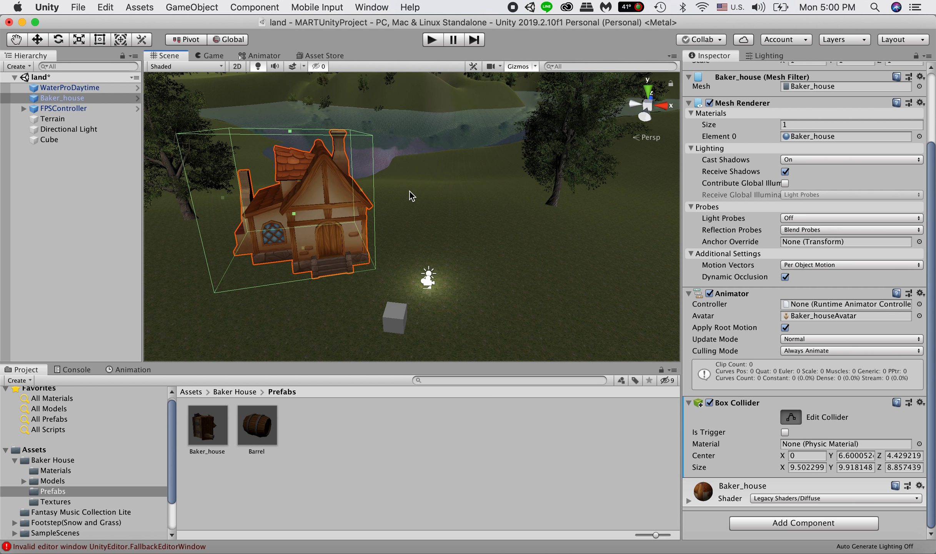
# - Run the scene, walk the player against the house's front door and latticed window to test its collision, and stop play mode
pyautogui.click(432, 40)
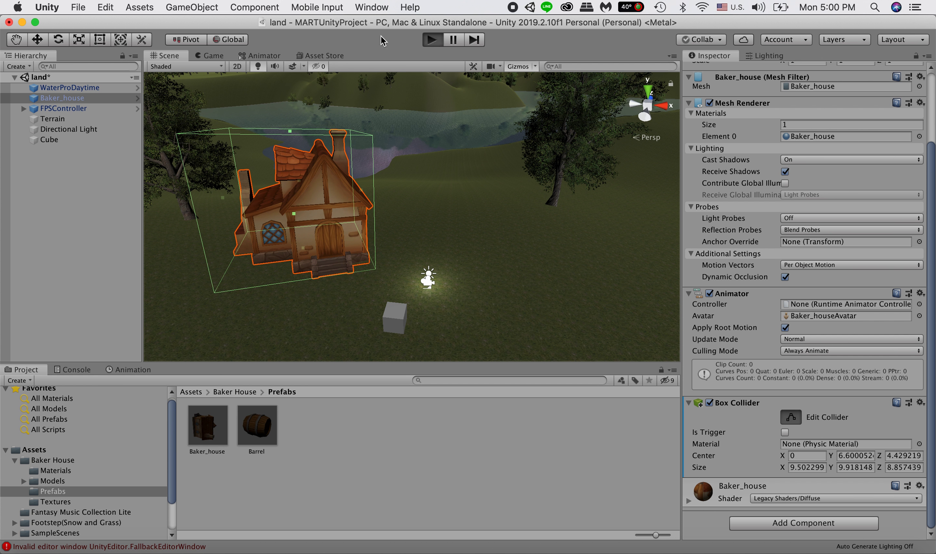
pyautogui.press('w')
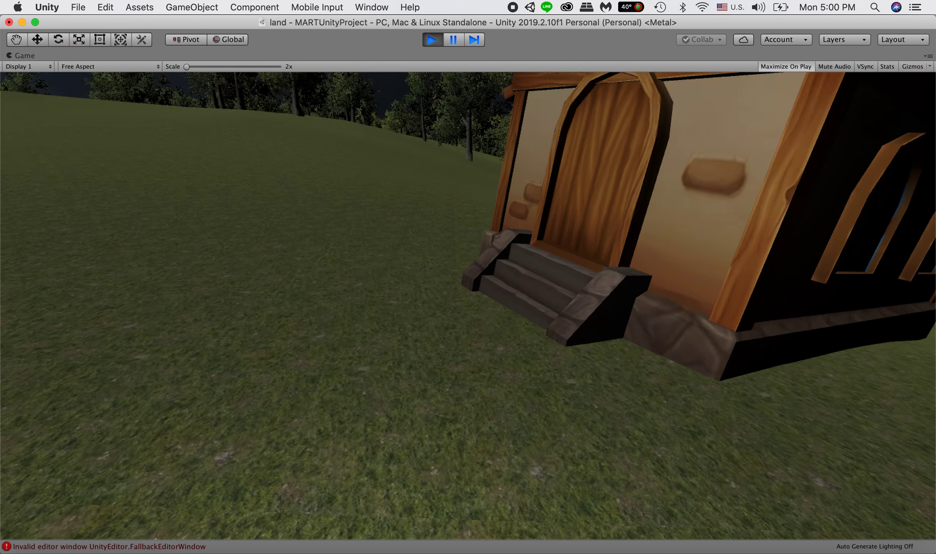
pyautogui.press('w')
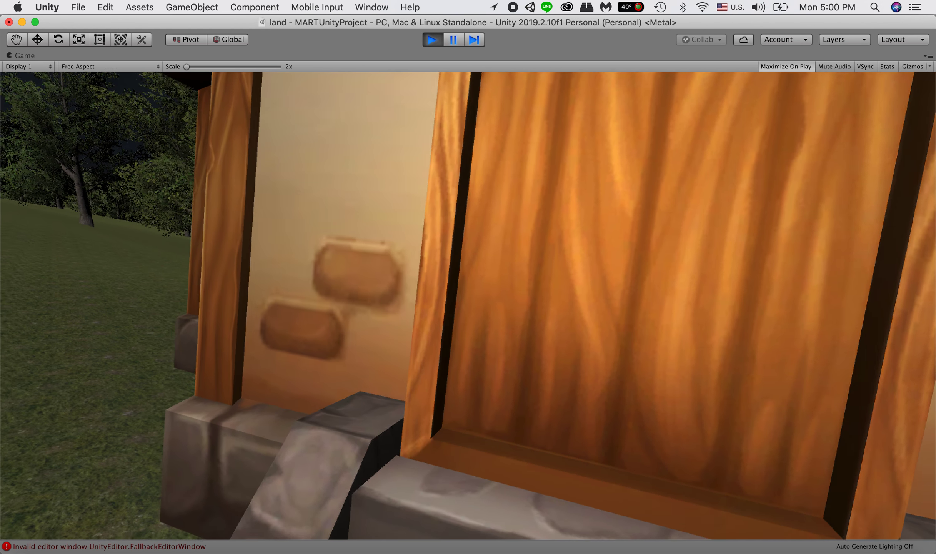
pyautogui.press('s')
pyautogui.press('a')
pyautogui.press('w')
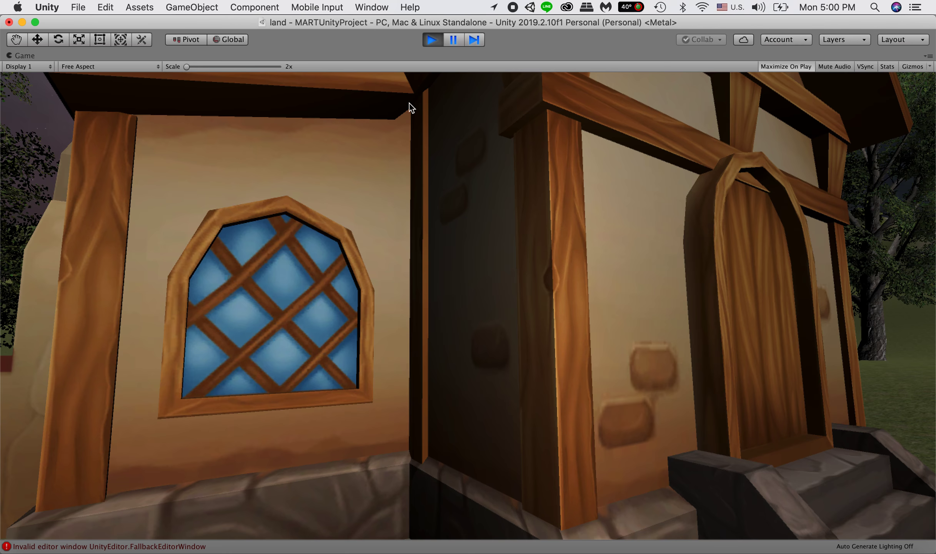
pyautogui.press('s')
pyautogui.click(426, 37)
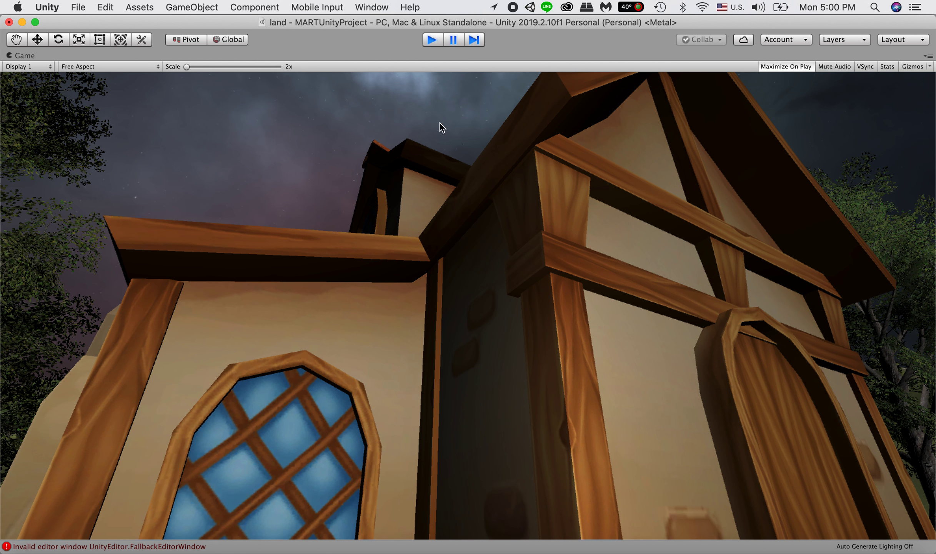
# - Inspect the extent of the house's box collider in the scene and look over the surrounding landscape
pyautogui.click(445, 227)
pyautogui.scroll(-3, 445, 227)
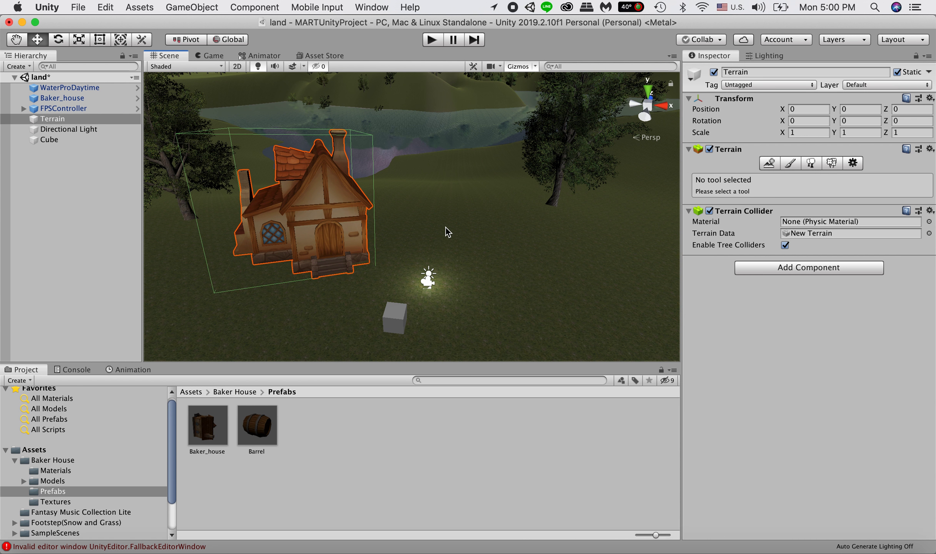
pyautogui.click(335, 241)
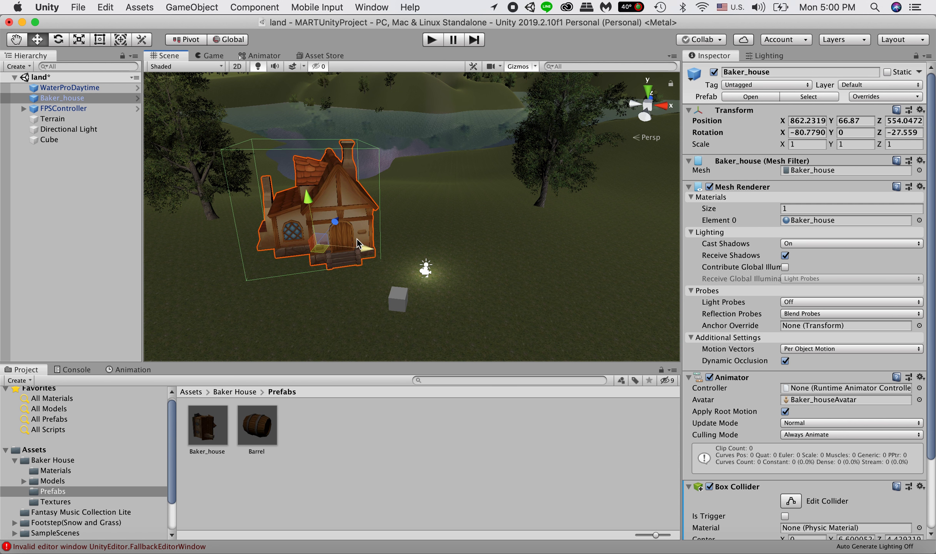
pyautogui.click(425, 231)
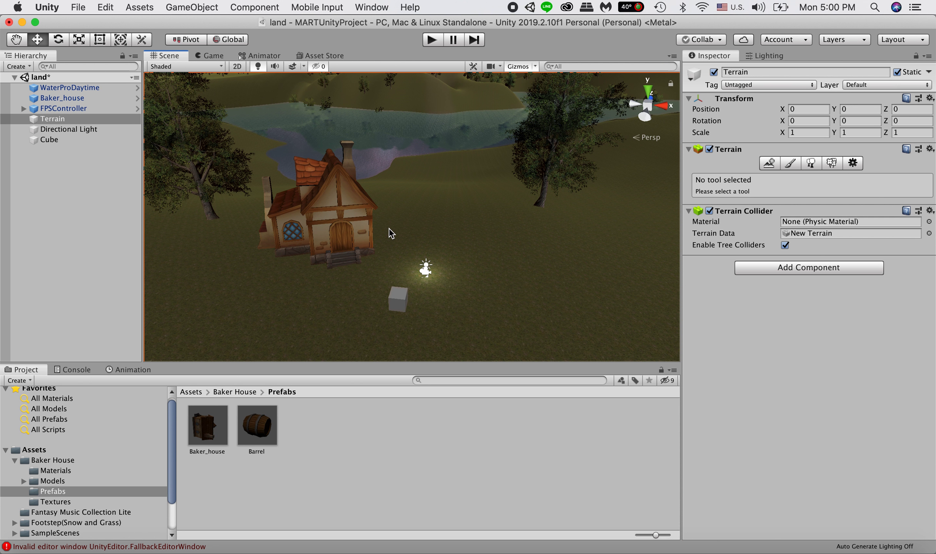
pyautogui.scroll(-3, 396, 249)
pyautogui.scroll(1, 397, 252)
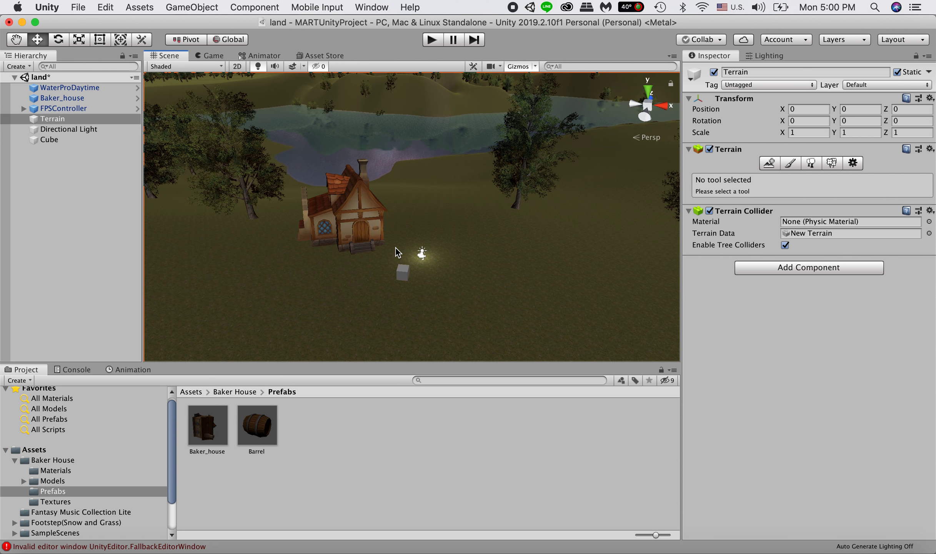
pyautogui.scroll(-5, 396, 249)
pyautogui.scroll(3, 397, 249)
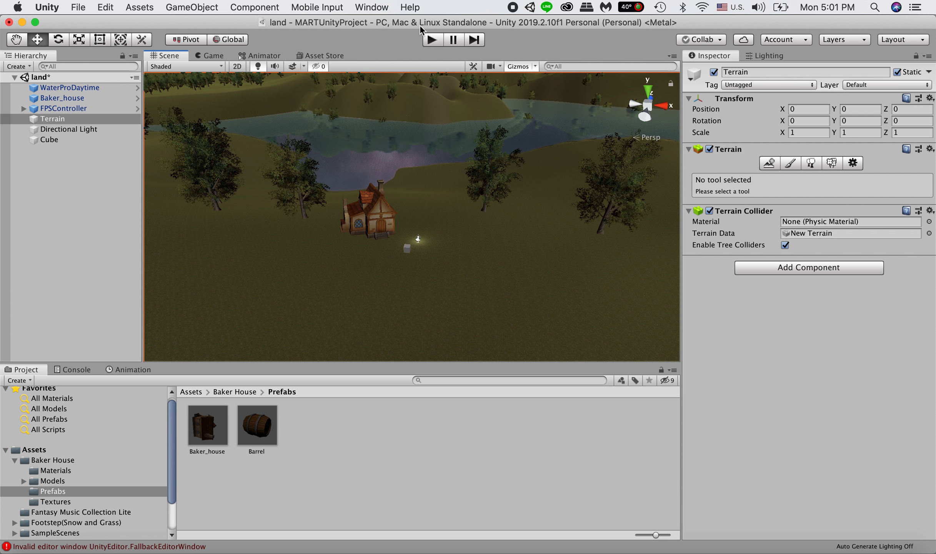
# - Run the scene, walk the player down into the lake and back onto the grass to check the landscape's boundaries, and stop play mode
pyautogui.click(432, 39)
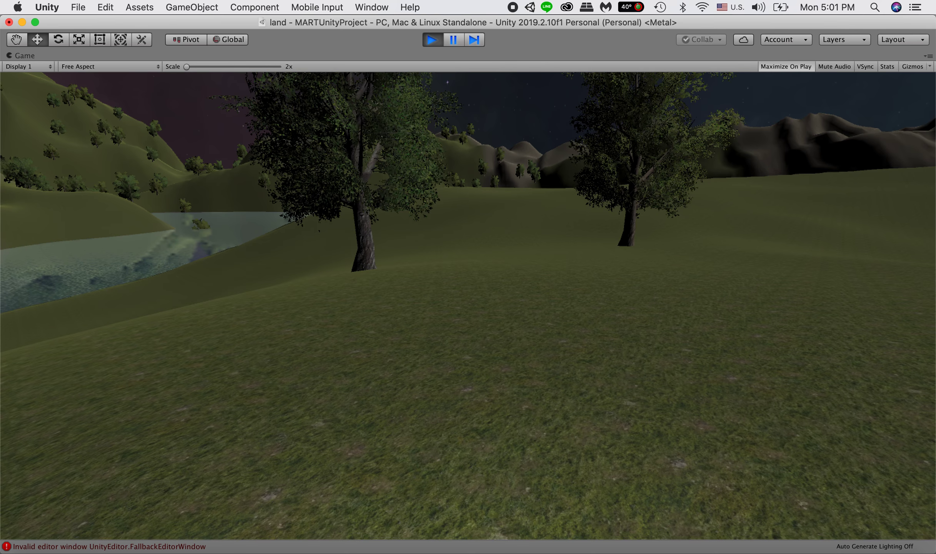
pyautogui.press('w')
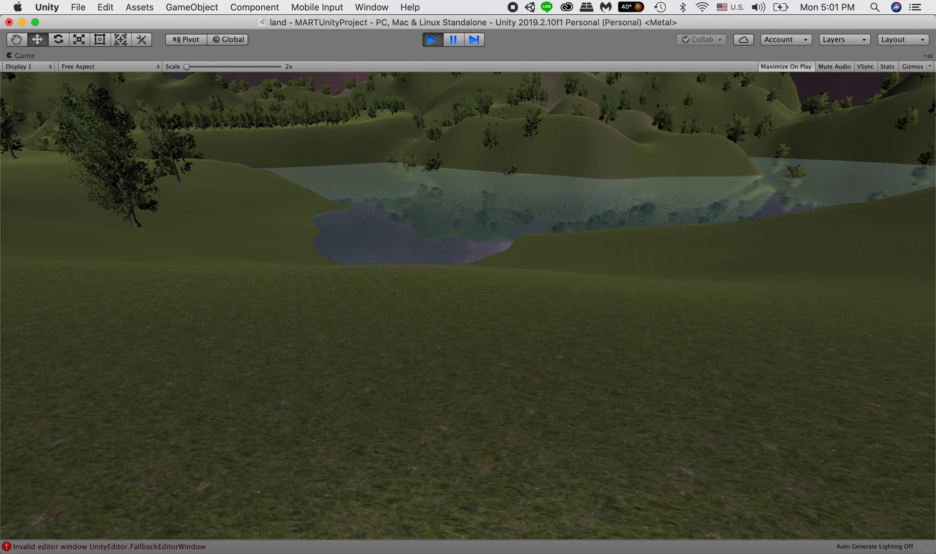
pyautogui.press('w')
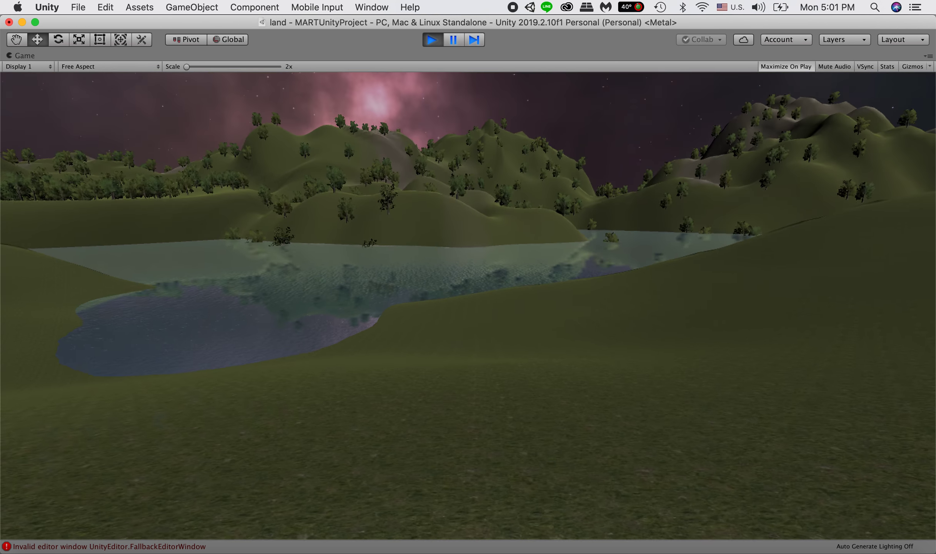
pyautogui.press('w')
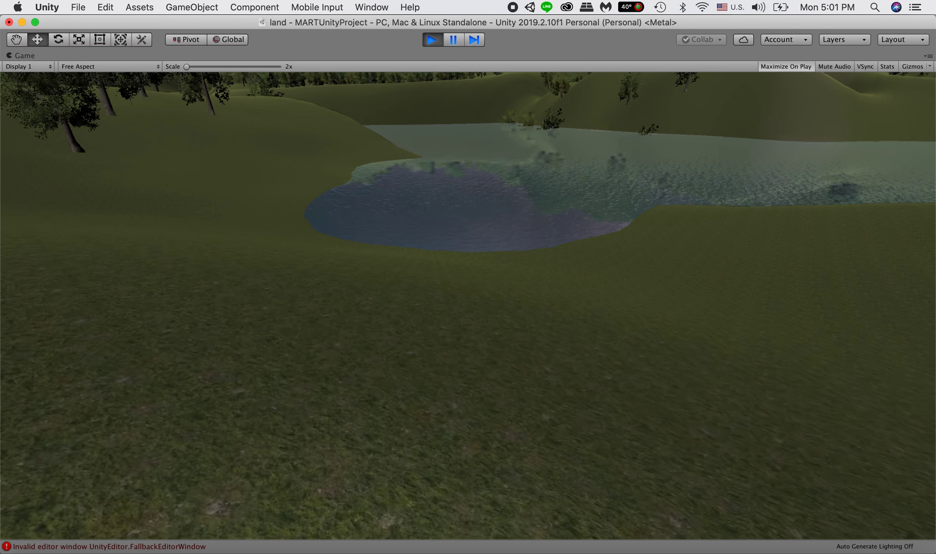
pyautogui.press('w')
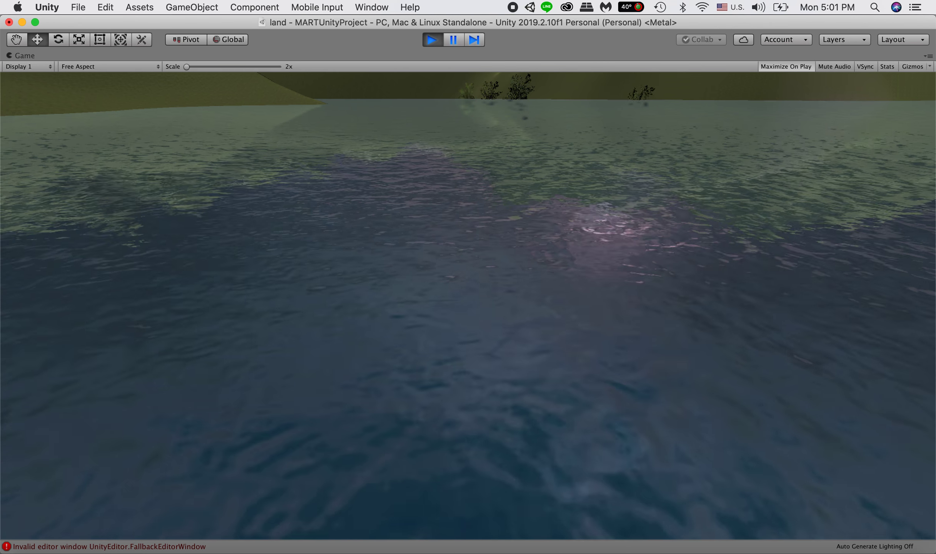
pyautogui.press('w')
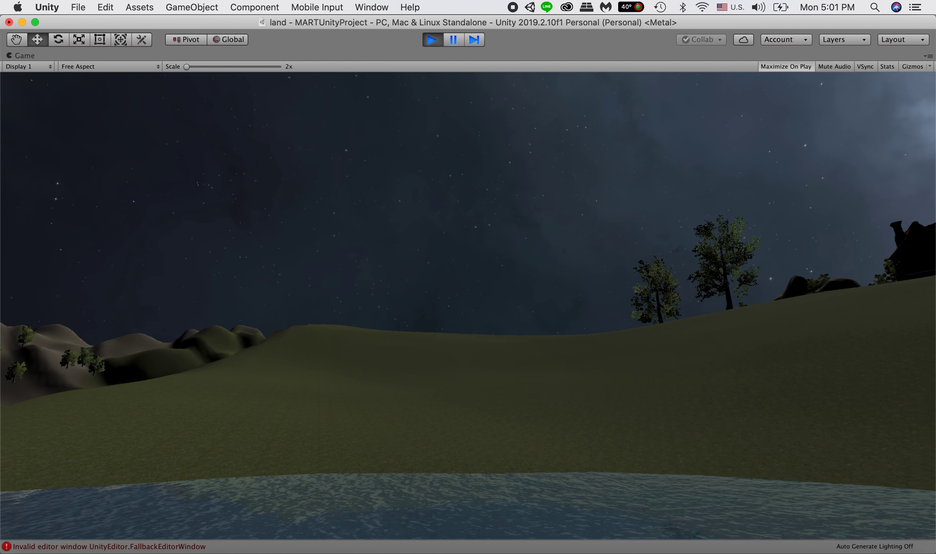
pyautogui.press('w')
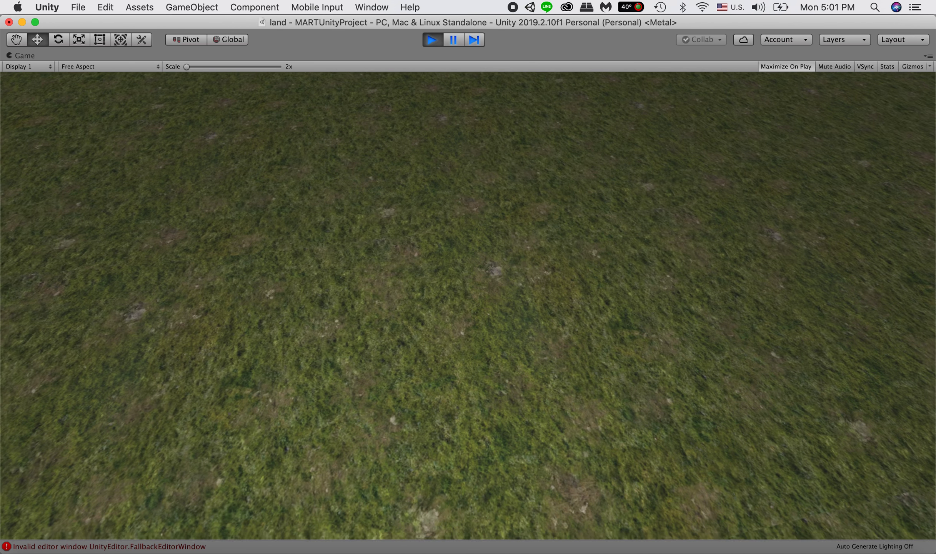
pyautogui.press('w')
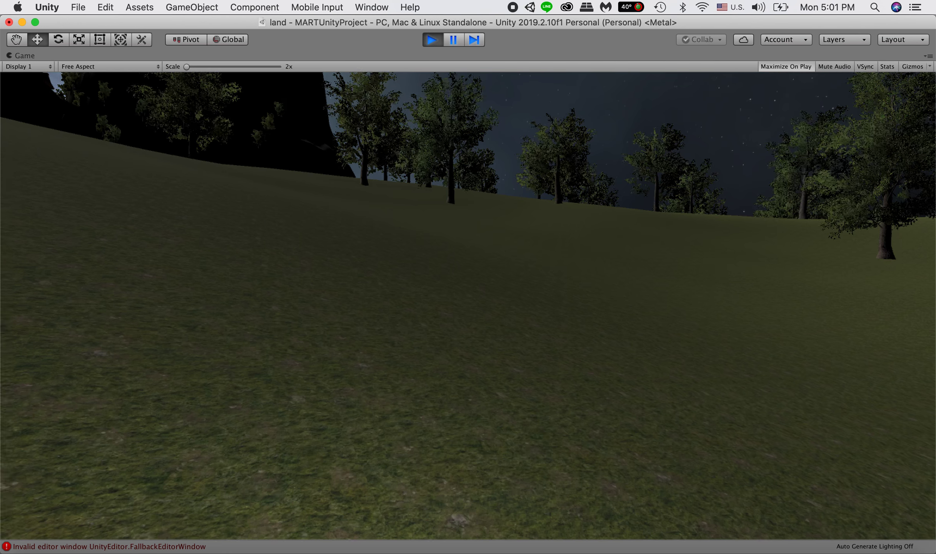
pyautogui.press('Escape')
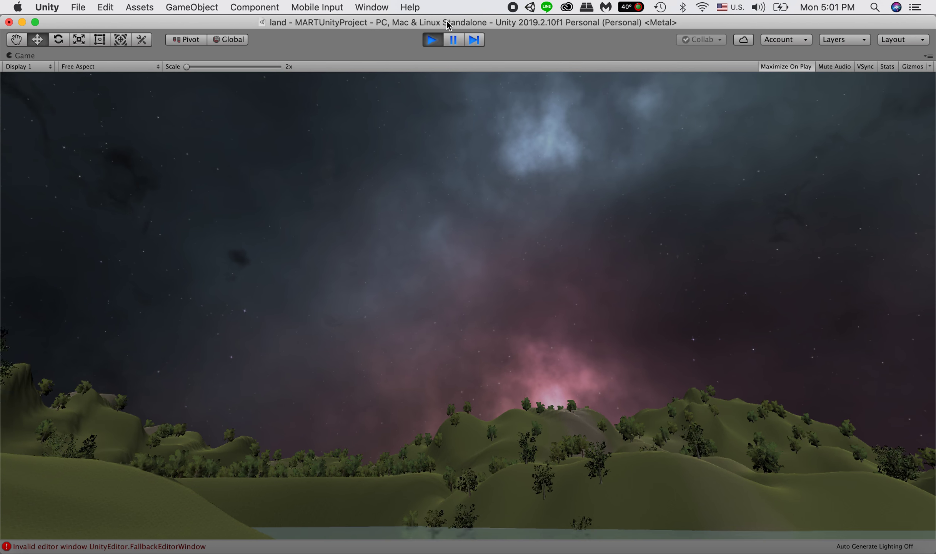
pyautogui.click(433, 40)
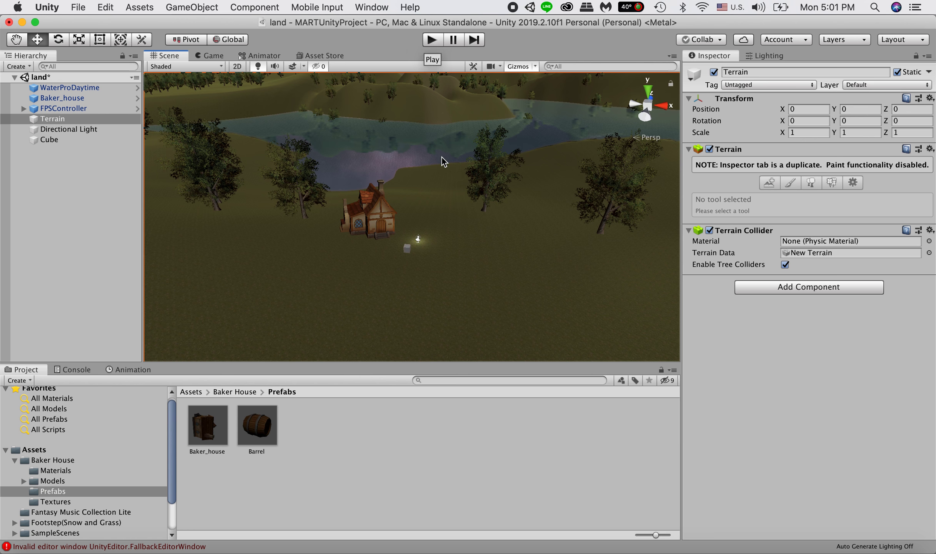
# - Stretch the cube in front of the house along X to a scale of about 17.64
pyautogui.scroll(5, 427, 184)
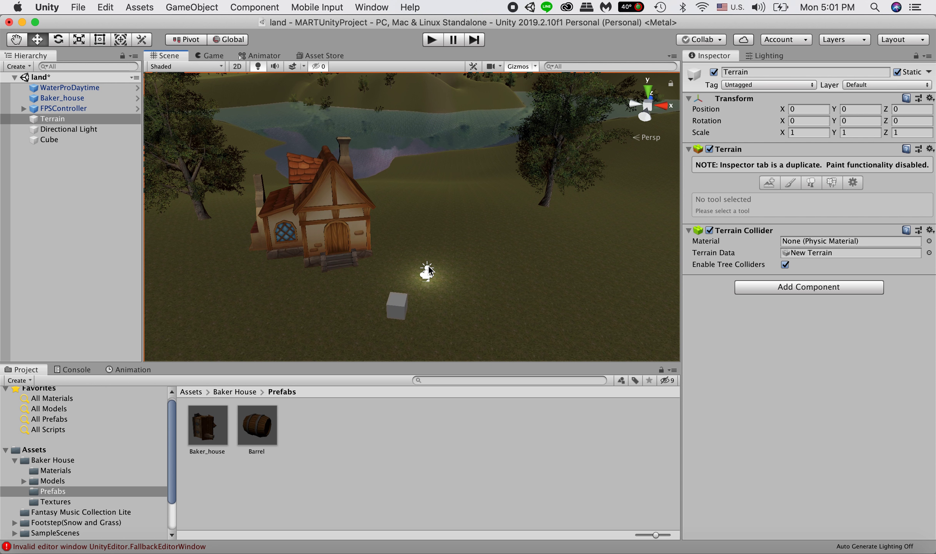
pyautogui.click(340, 195)
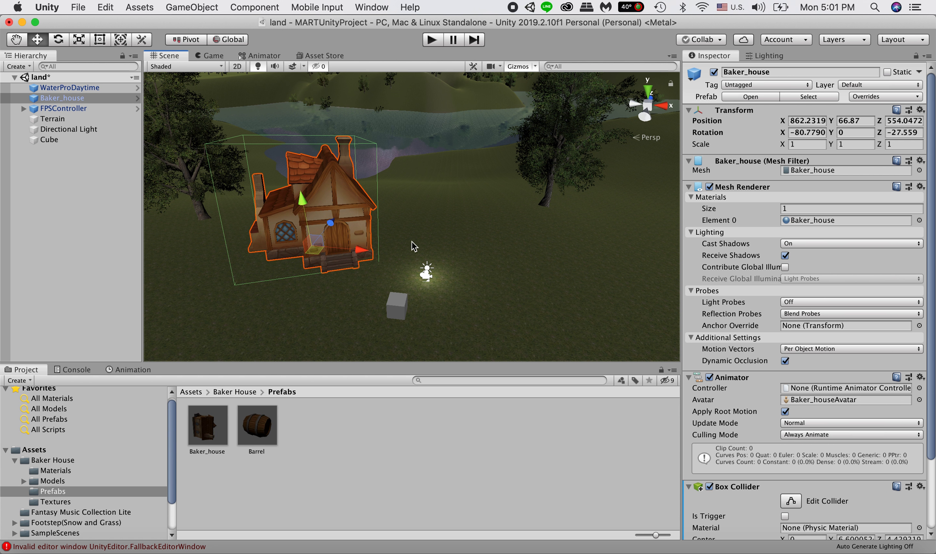
pyautogui.click(400, 306)
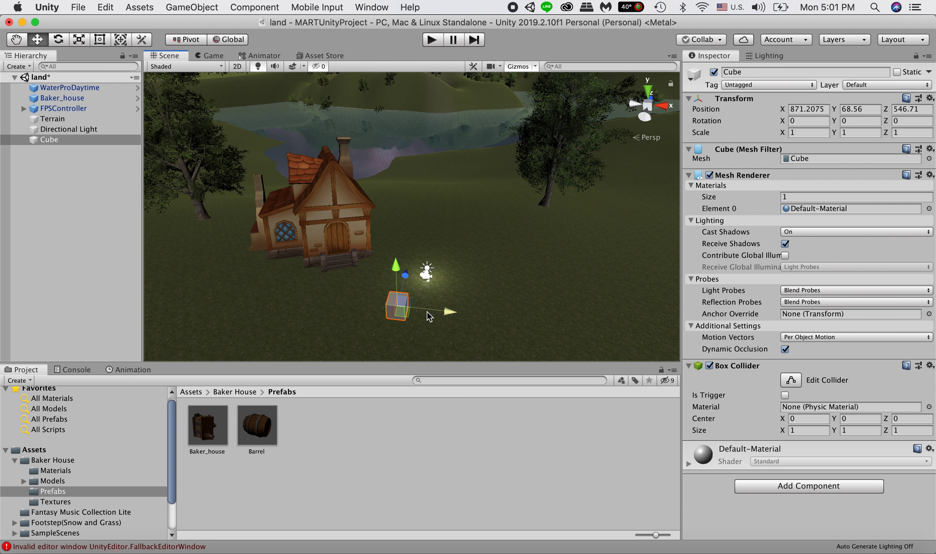
pyautogui.press('r')
pyautogui.moveTo(451, 311); pyautogui.dragTo(577, 315)
# - Try stretching the cube along Z to a scale of about 4.8, and undo the depth changes
pyautogui.moveTo(406, 274); pyautogui.dragTo(414, 191)
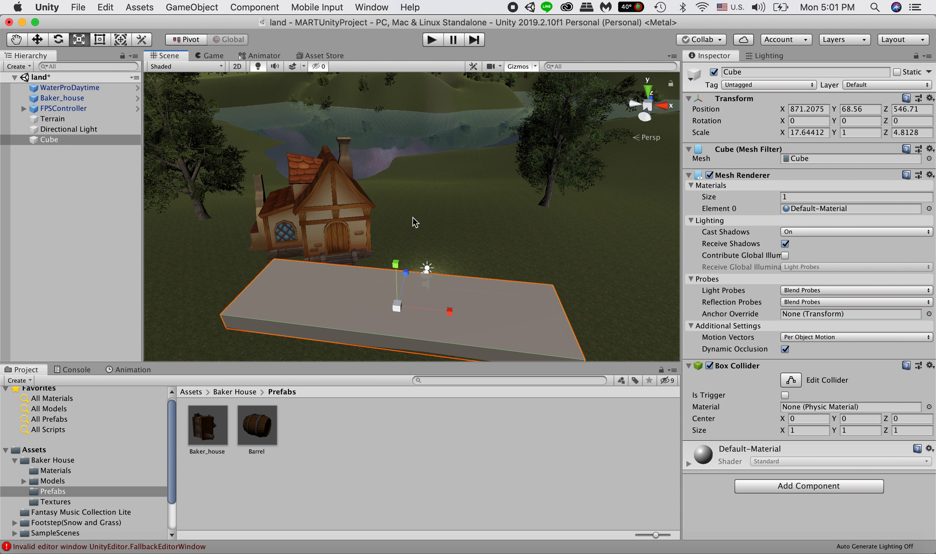
pyautogui.press('super+z')
pyautogui.moveTo(396, 266); pyautogui.dragTo(410, 140)
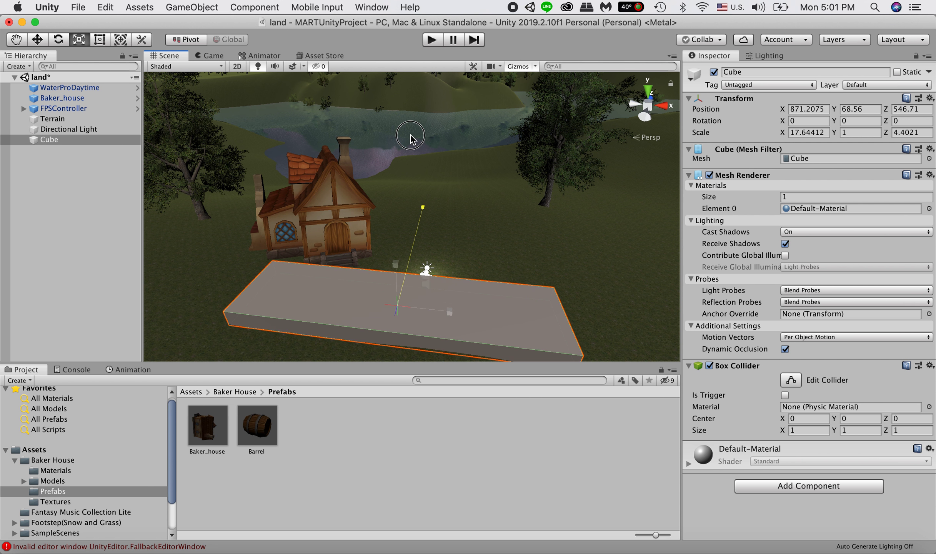
pyautogui.keyDown('alt'); pyautogui.moveTo(464, 237); pyautogui.dragTo(338, 69); pyautogui.keyUp('alt')
pyautogui.press('super+z')
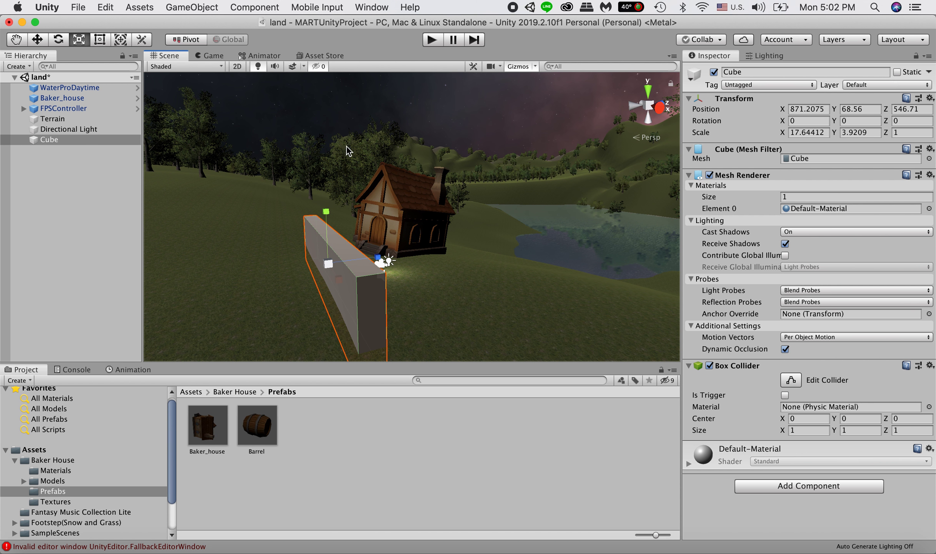
# - Enlarge the cube into a tall, wide wall with a scale of about 31.31 in X and 14.44 in Y
pyautogui.moveTo(327, 212); pyautogui.dragTo(328, 79)
pyautogui.keyDown('alt'); pyautogui.moveTo(370, 208); pyautogui.dragTo(566, 271); pyautogui.keyUp('alt')
pyautogui.scroll(-5, 498, 279)
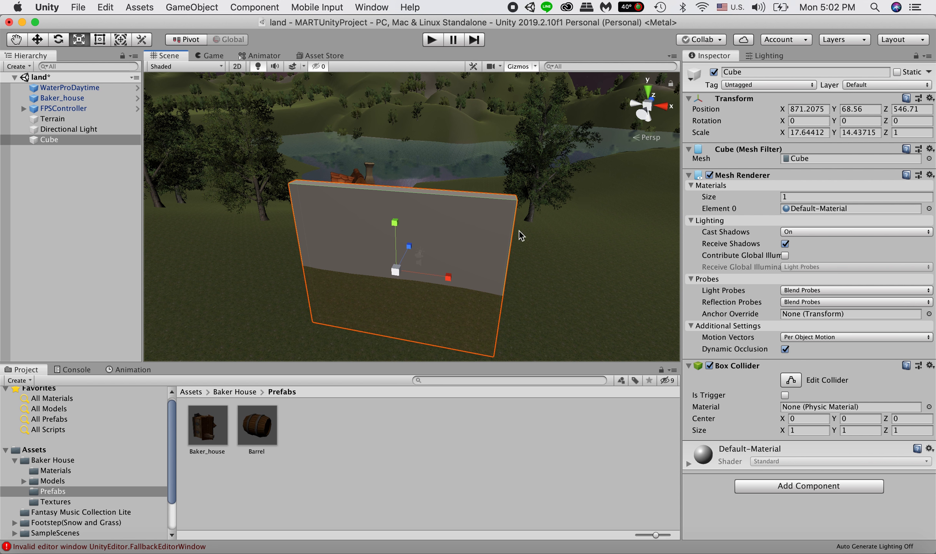
pyautogui.moveTo(447, 279); pyautogui.dragTo(488, 282)
# - Try raising the wall to a Y position of about 85.49, and undo the move
pyautogui.keyDown('alt'); pyautogui.moveTo(455, 189); pyautogui.dragTo(459, 302); pyautogui.keyUp('alt')
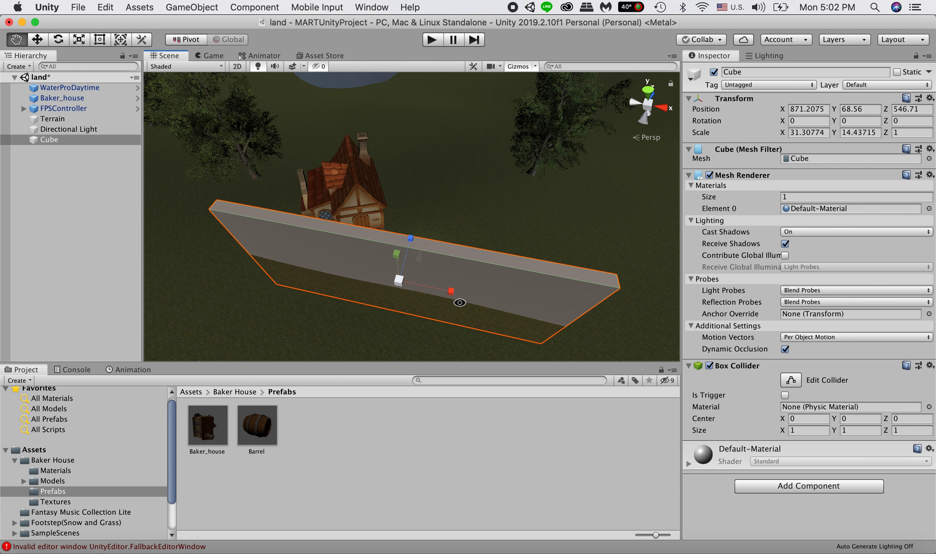
pyautogui.press('w')
pyautogui.moveTo(397, 255); pyautogui.dragTo(500, 178)
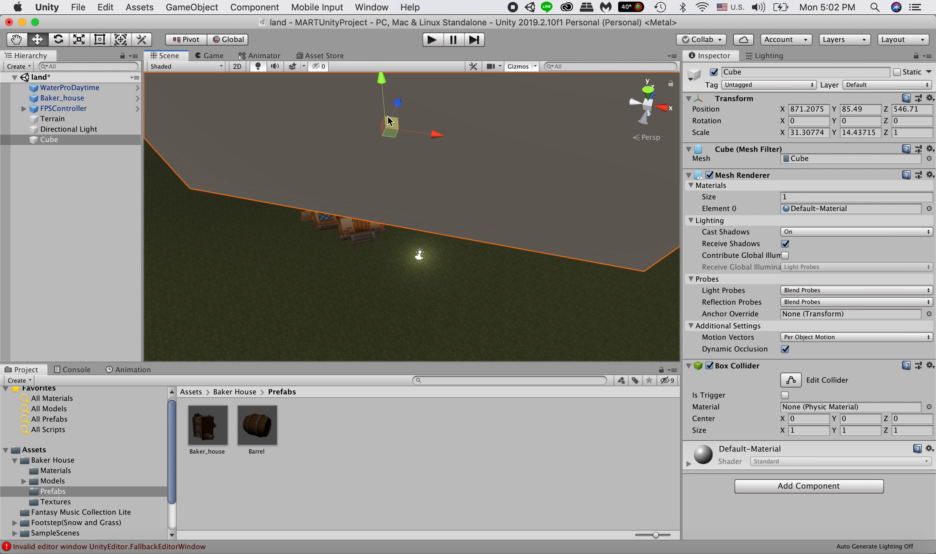
pyautogui.moveTo(385, 104); pyautogui.dragTo(391, 188)
pyautogui.keyDown('alt'); pyautogui.moveTo(496, 190); pyautogui.dragTo(297, 187); pyautogui.keyUp('alt')
pyautogui.press('super+z')
pyautogui.press('super+shift+z')
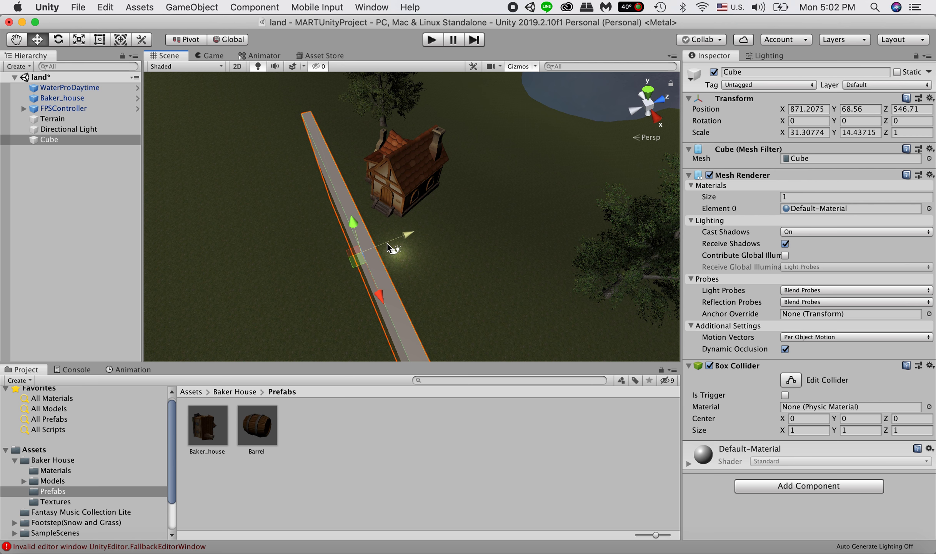
# - Move the wall behind the house, to a position of about X 858.38 and Z 578.5
pyautogui.moveTo(401, 239); pyautogui.dragTo(570, 142)
pyautogui.moveTo(554, 229); pyautogui.dragTo(552, 82)
pyautogui.keyDown('alt'); pyautogui.moveTo(571, 198); pyautogui.dragTo(739, 146); pyautogui.keyUp('alt')
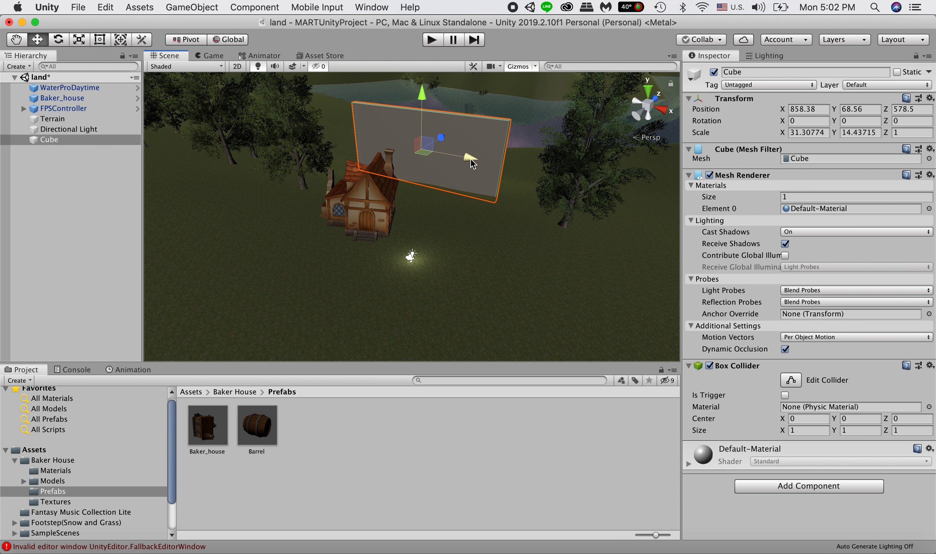
# - Rotate the wall to about -13.54 degrees around Y and widen it to an X scale of about 47.08
pyautogui.press('e')
pyautogui.moveTo(437, 169); pyautogui.dragTo(499, 159)
pyautogui.press('r')
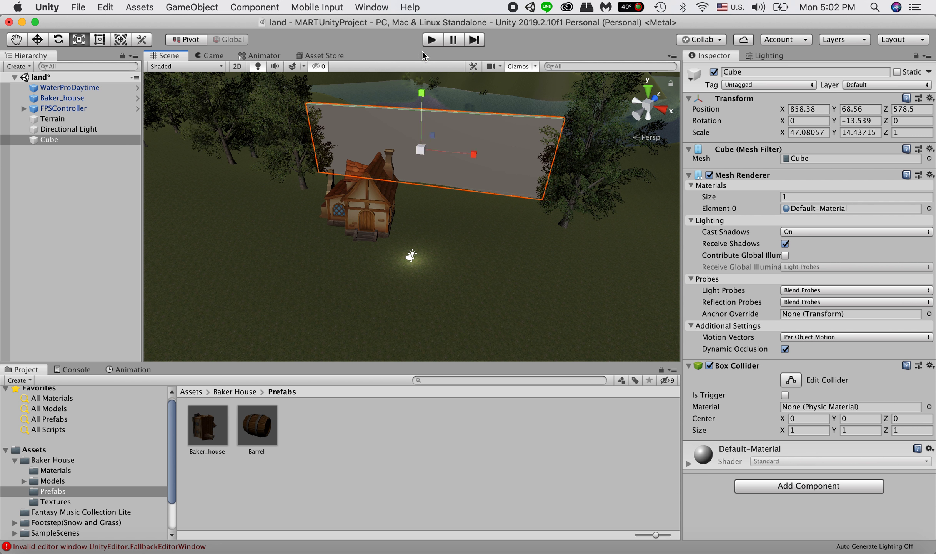
# - Run the scene, walk the player up against the grey wall to test its collision, and stop play mode
pyautogui.click(433, 41)
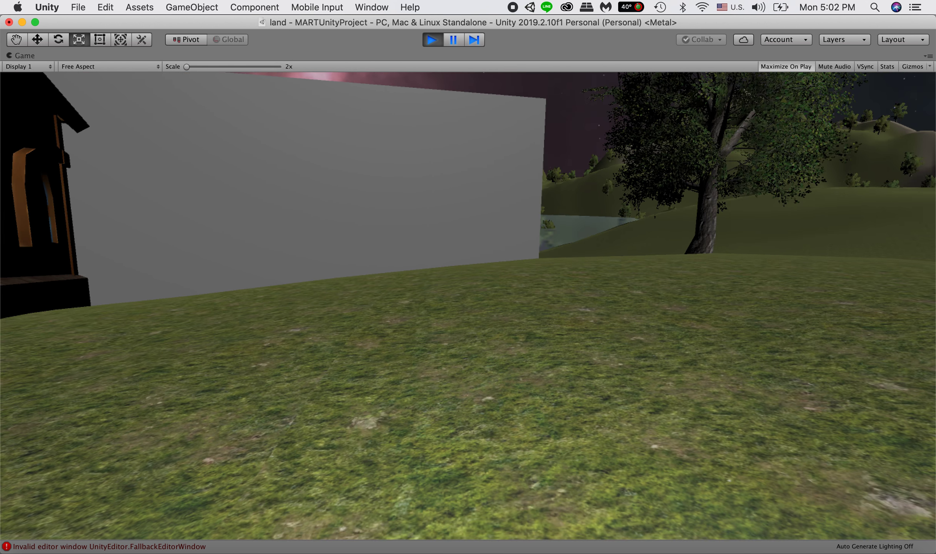
pyautogui.press('w')
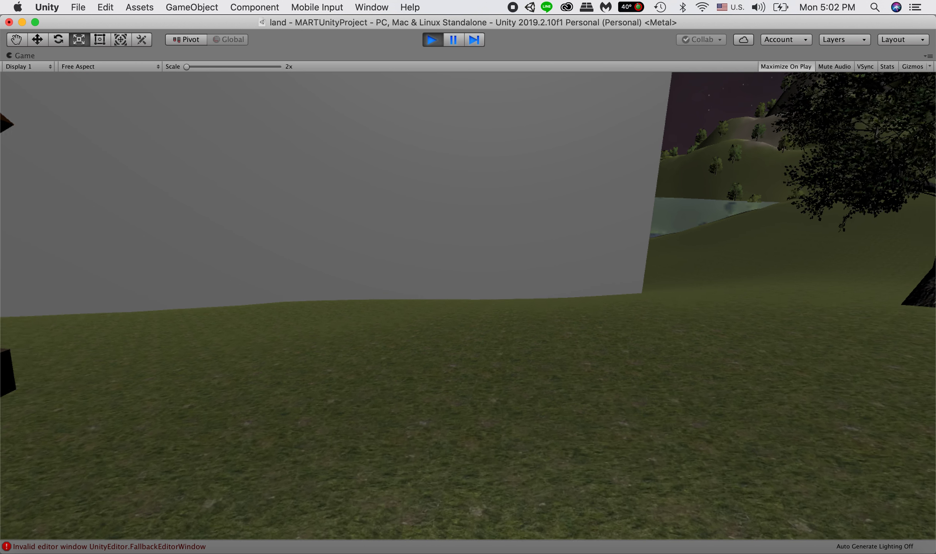
pyautogui.press('w')
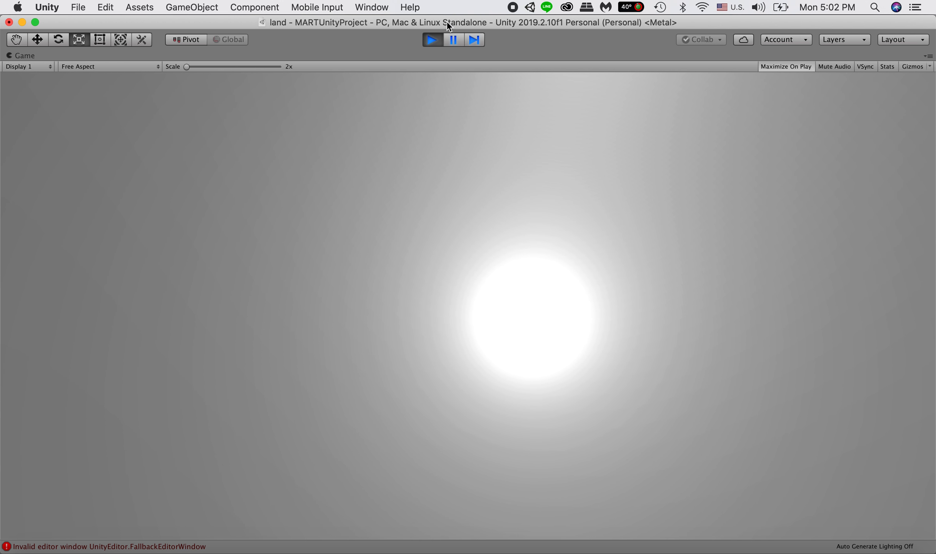
pyautogui.click(433, 39)
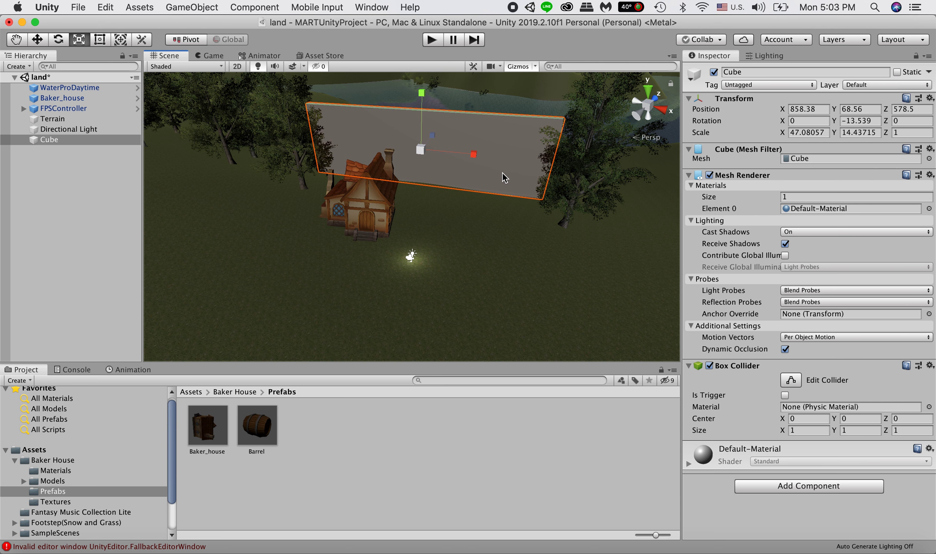
# - Disable the wall's Mesh Renderer, move and jump the player against the invisible barrier in play mode, and stop the run
pyautogui.click(710, 175)
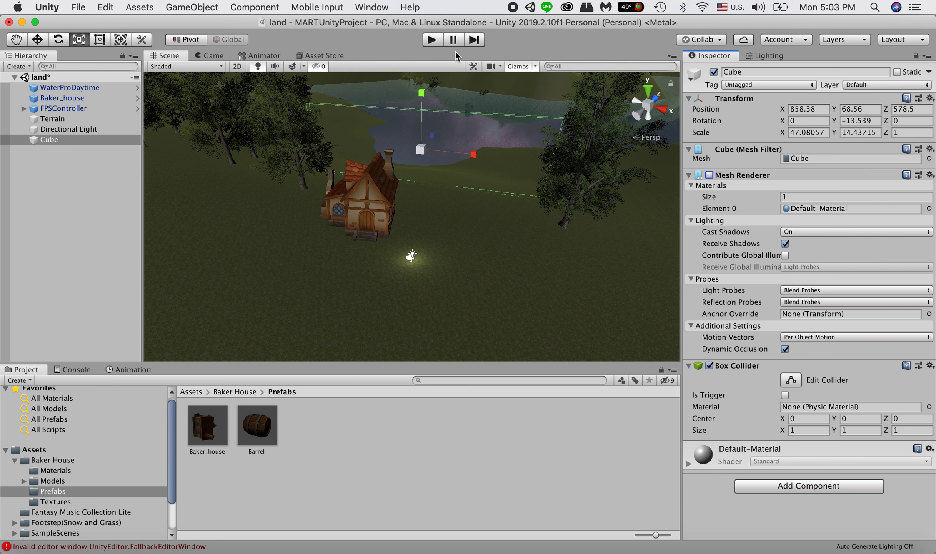
pyautogui.click(436, 43)
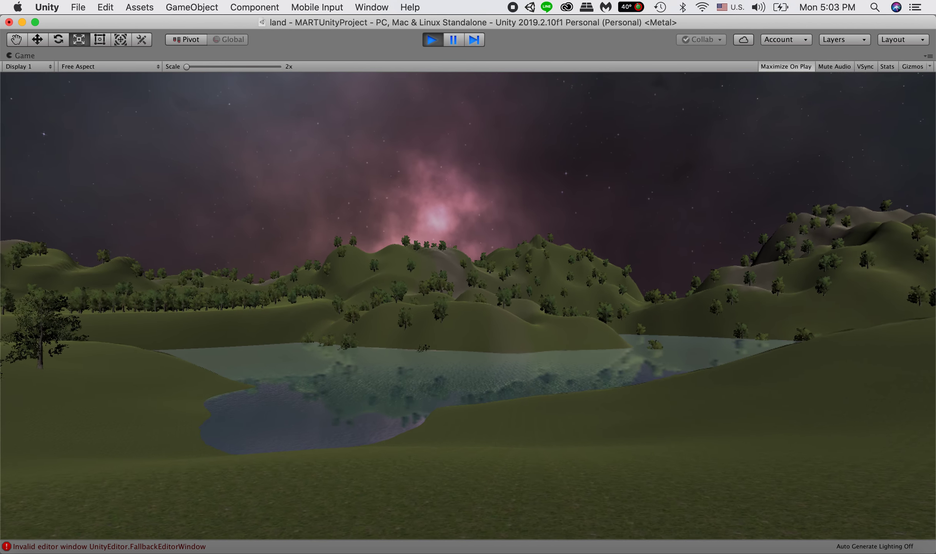
pyautogui.press('a')
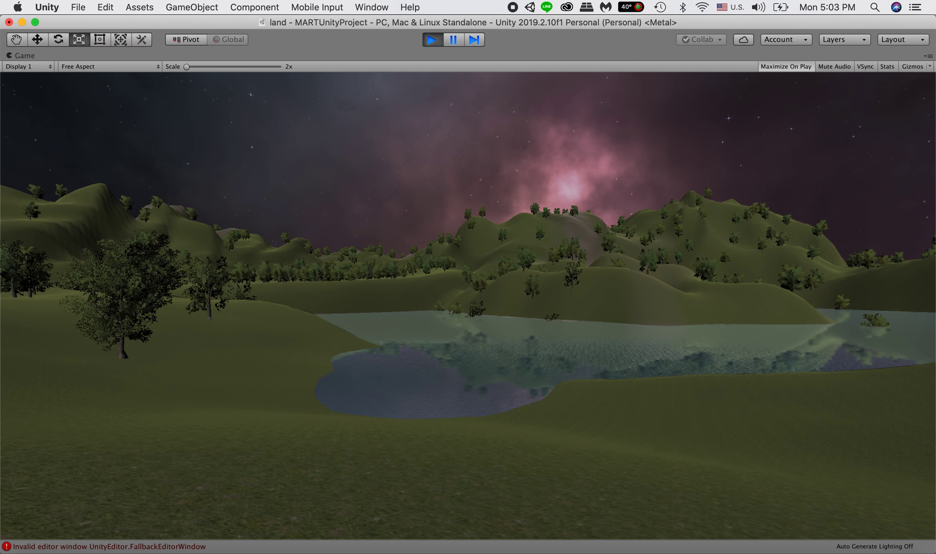
pyautogui.press('a')
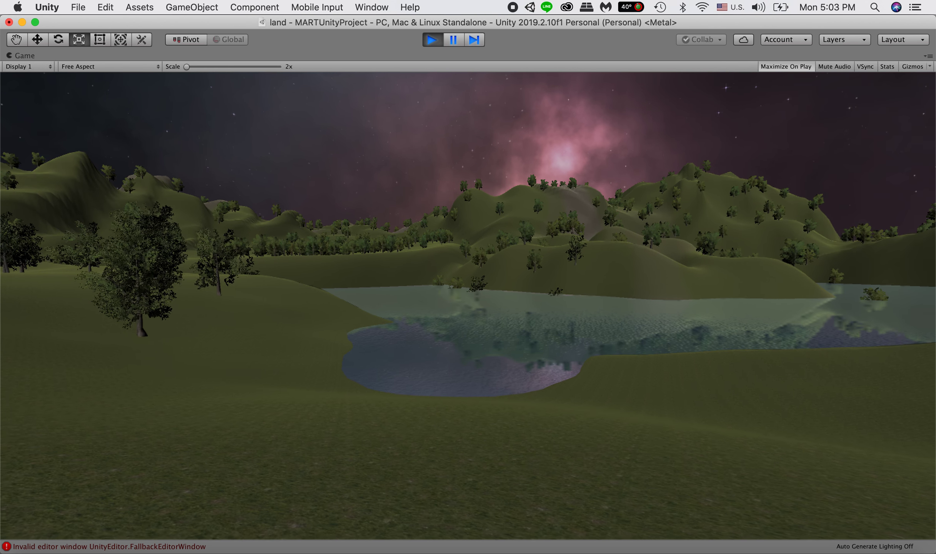
pyautogui.press('d')
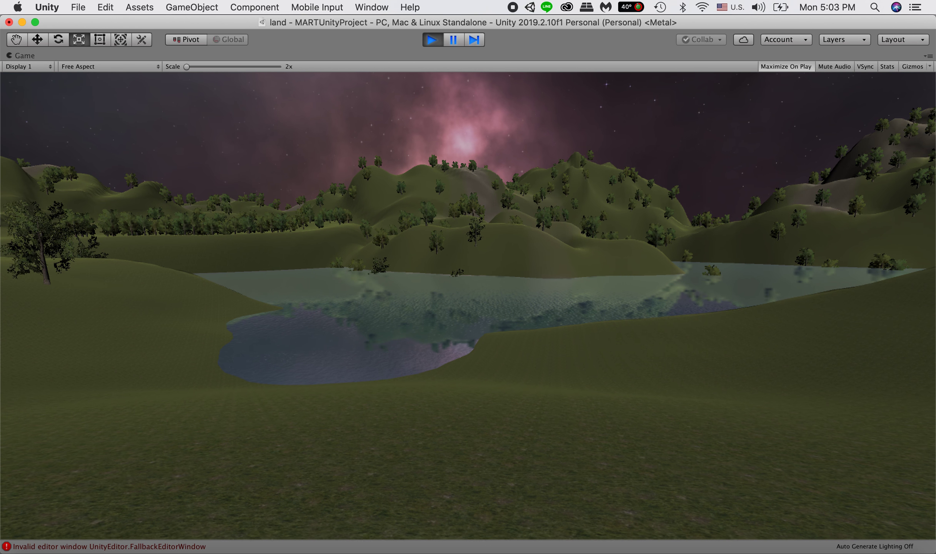
pyautogui.press('space')
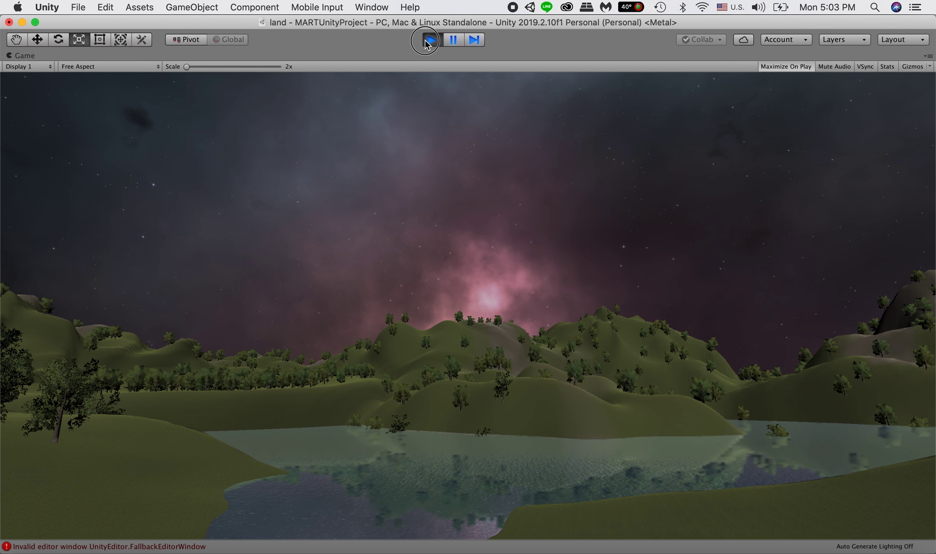
pyautogui.press('Escape')
pyautogui.press('super+p')
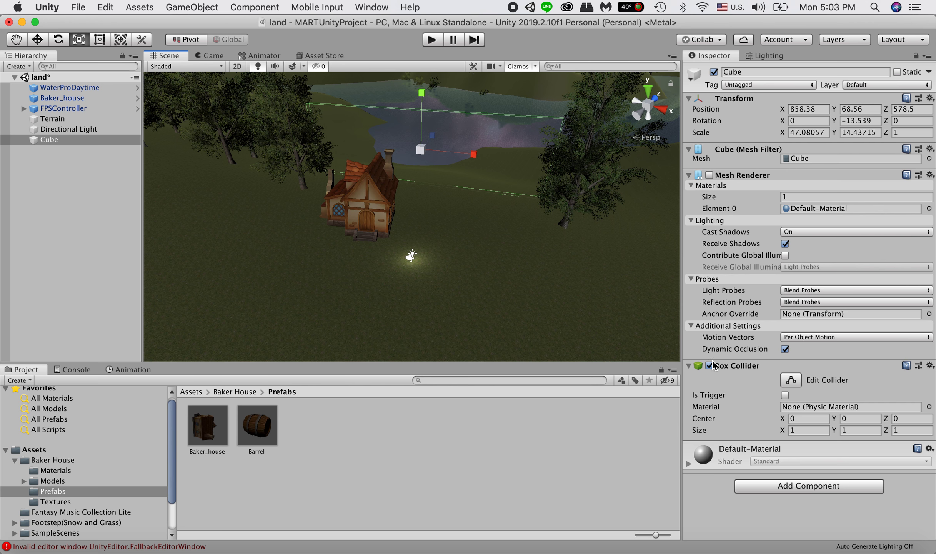
# - Switch the wall's Mesh Renderer on and off again, and disable the Mesh Renderer of Baker_house
pyautogui.scroll(2, 549, 242)
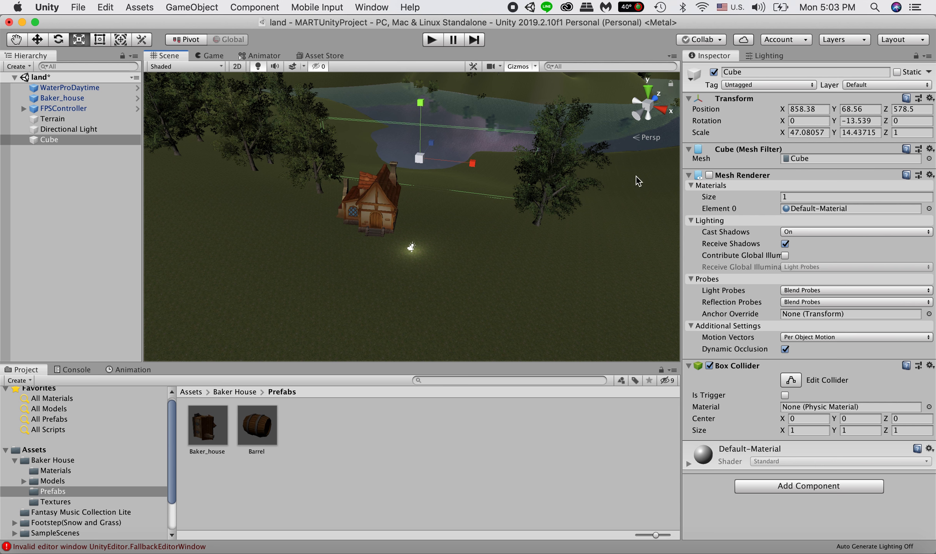
pyautogui.click(710, 175)
pyautogui.click(710, 175)
pyautogui.click(376, 189)
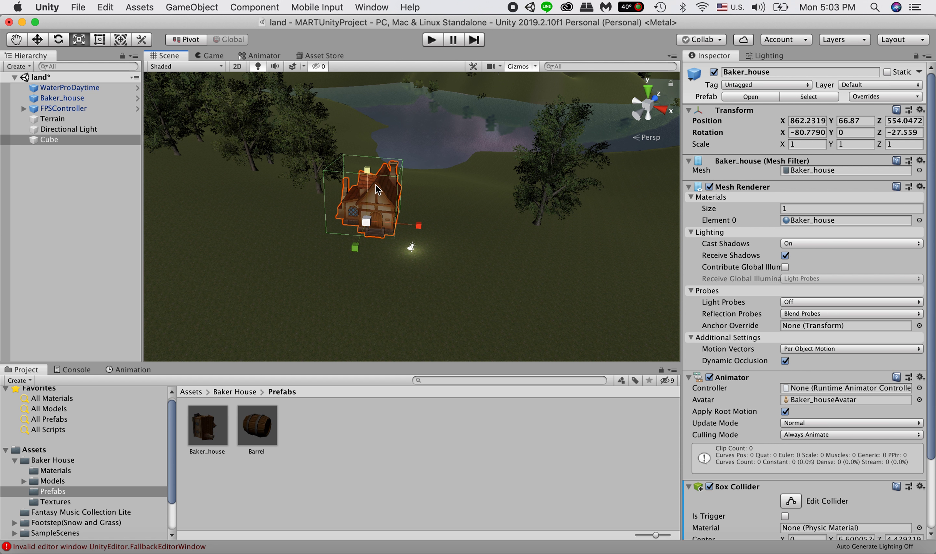
pyautogui.click(709, 187)
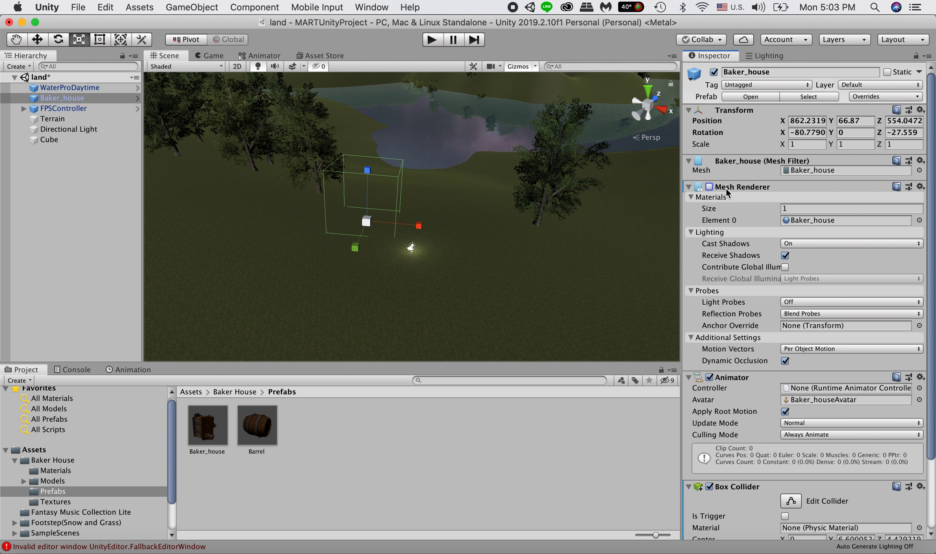